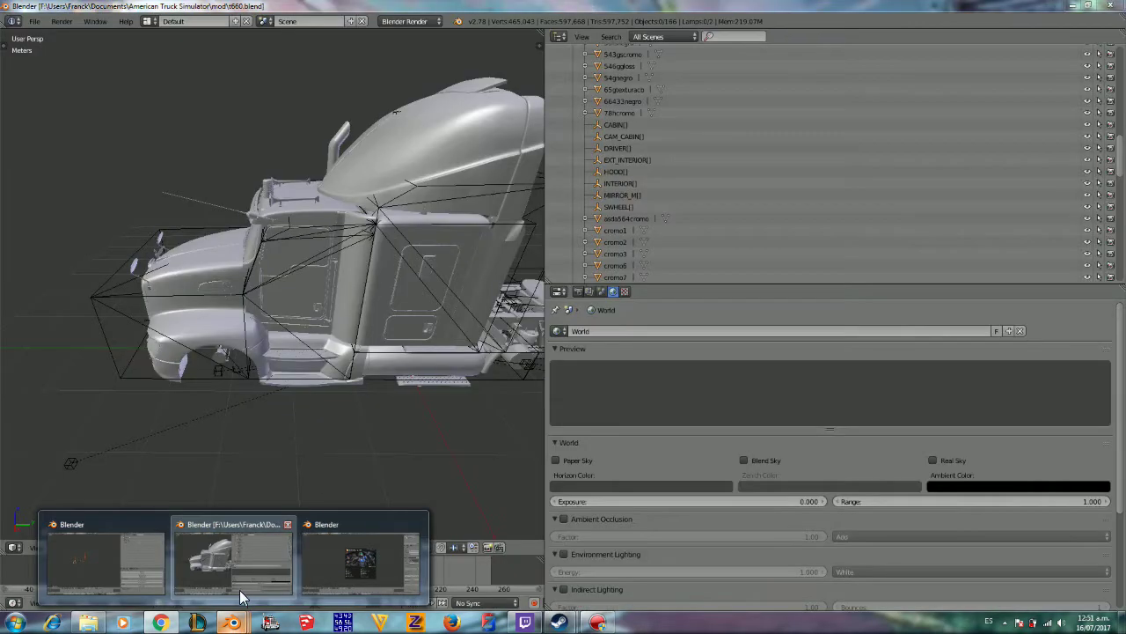
# Step: Bring the t660.blend truck scene forward and zoom the view into the cab interior
pyautogui.click(220, 559)
pyautogui.scroll(2, 220, 299)
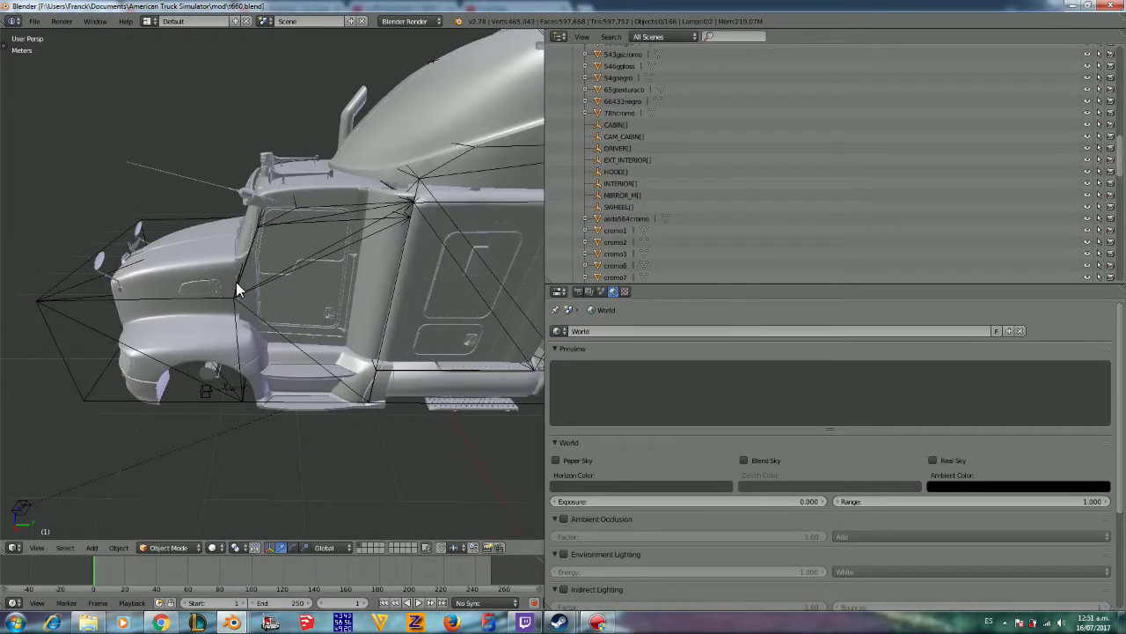
pyautogui.moveTo(242, 291); pyautogui.dragTo(331, 284, button='middle')
pyautogui.scroll(2, 238, 189)
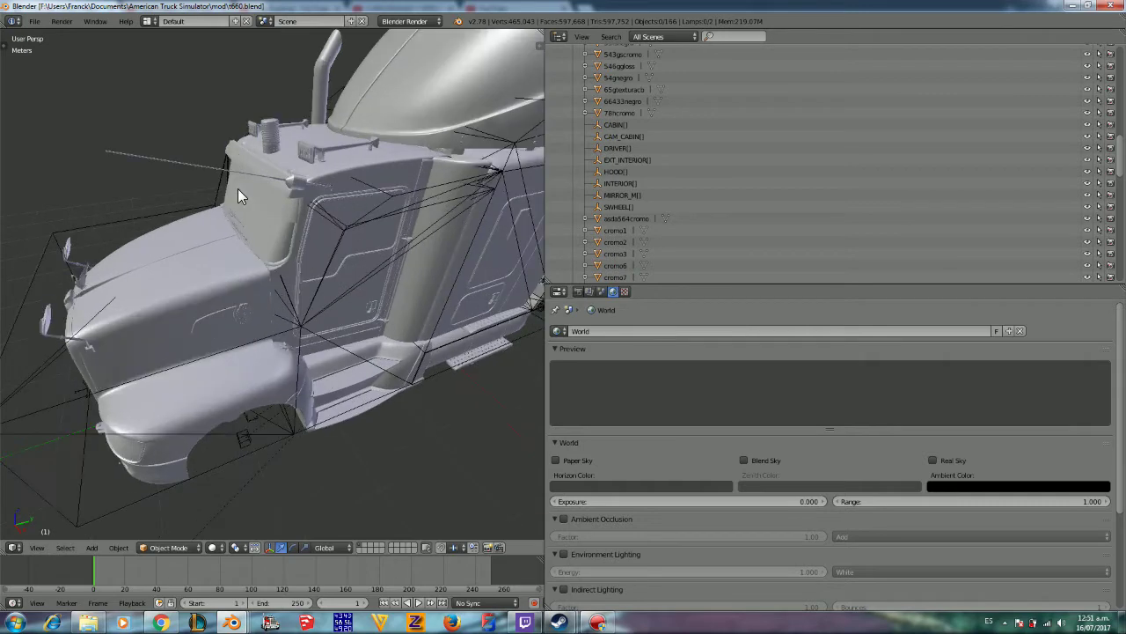
pyautogui.scroll(3, 238, 189)
pyautogui.scroll(3, 125, 213)
pyautogui.scroll(1, 126, 214)
pyautogui.scroll(3, 528, 250)
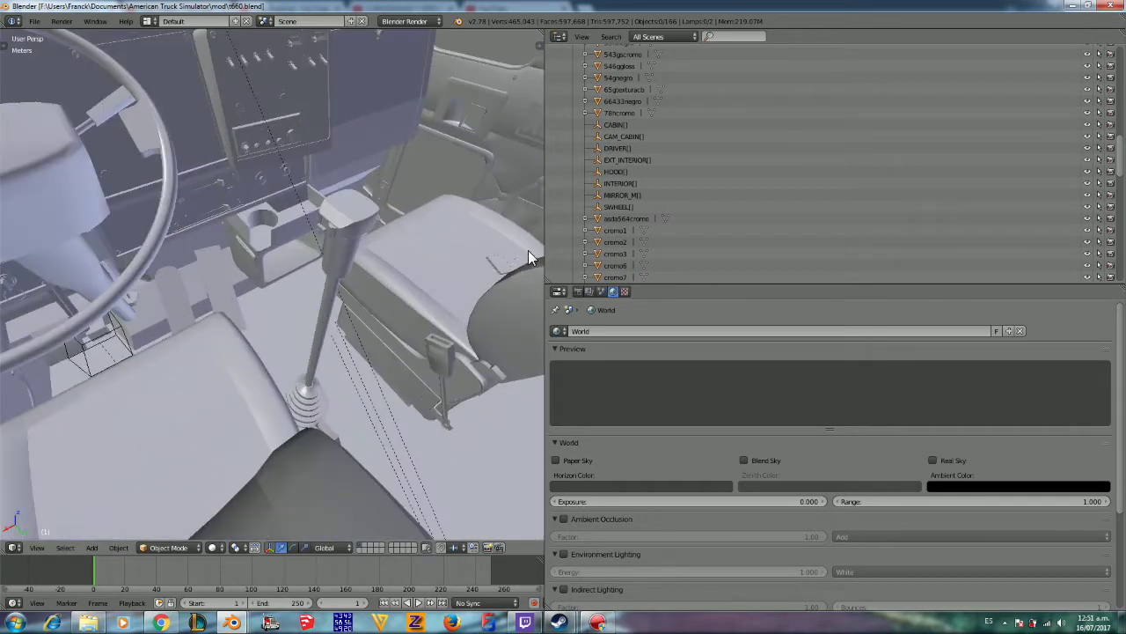
pyautogui.scroll(-1, 528, 250)
pyautogui.scroll(-1, 614, 198)
pyautogui.click(616, 183)
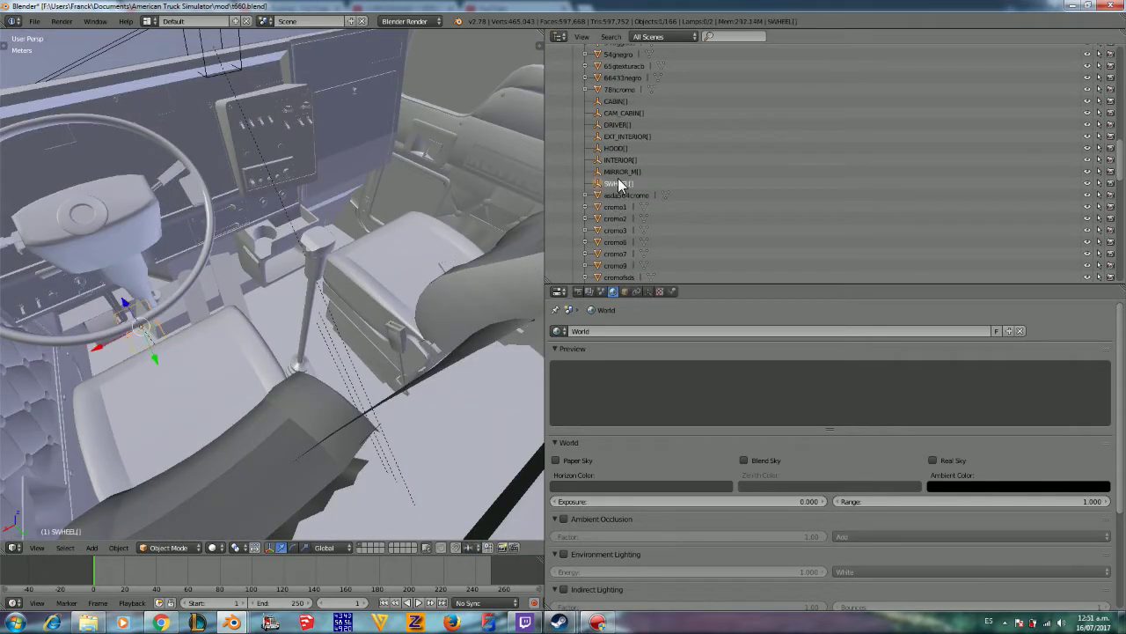
pyautogui.click(625, 171)
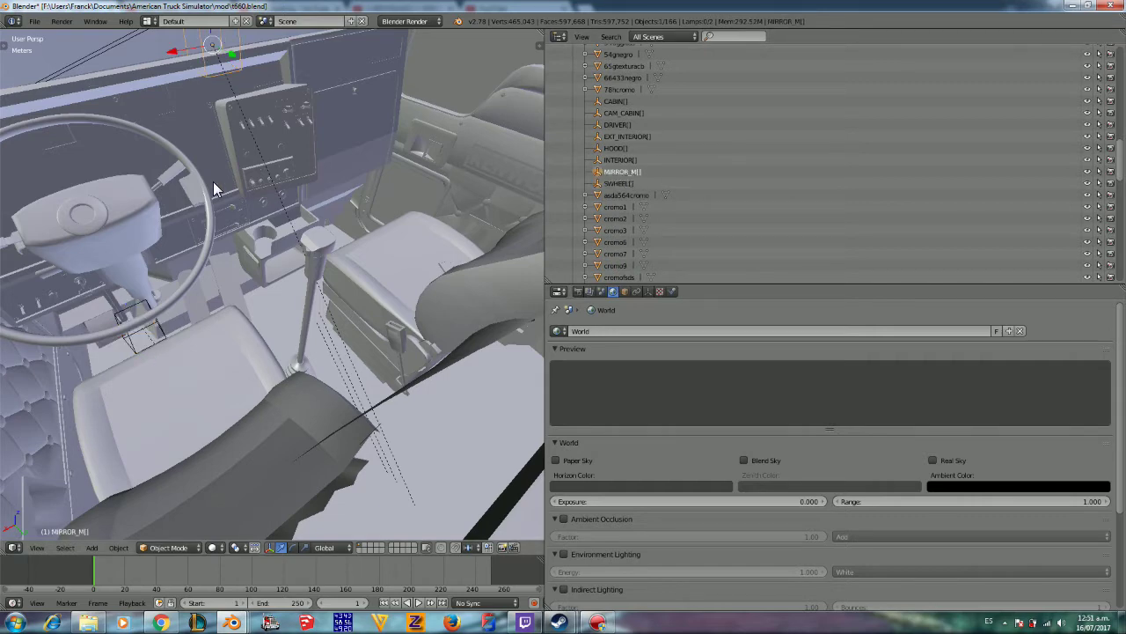
pyautogui.moveTo(213, 182)
pyautogui.mouseDown(button='middle')
pyautogui.moveTo(278, 273)
pyautogui.moveTo(370, 206)
pyautogui.moveTo(364, 224)
pyautogui.moveTo(415, 219)
pyautogui.moveTo(392, 143)
pyautogui.mouseUp(button='middle')
pyautogui.scroll(4, 388, 221)
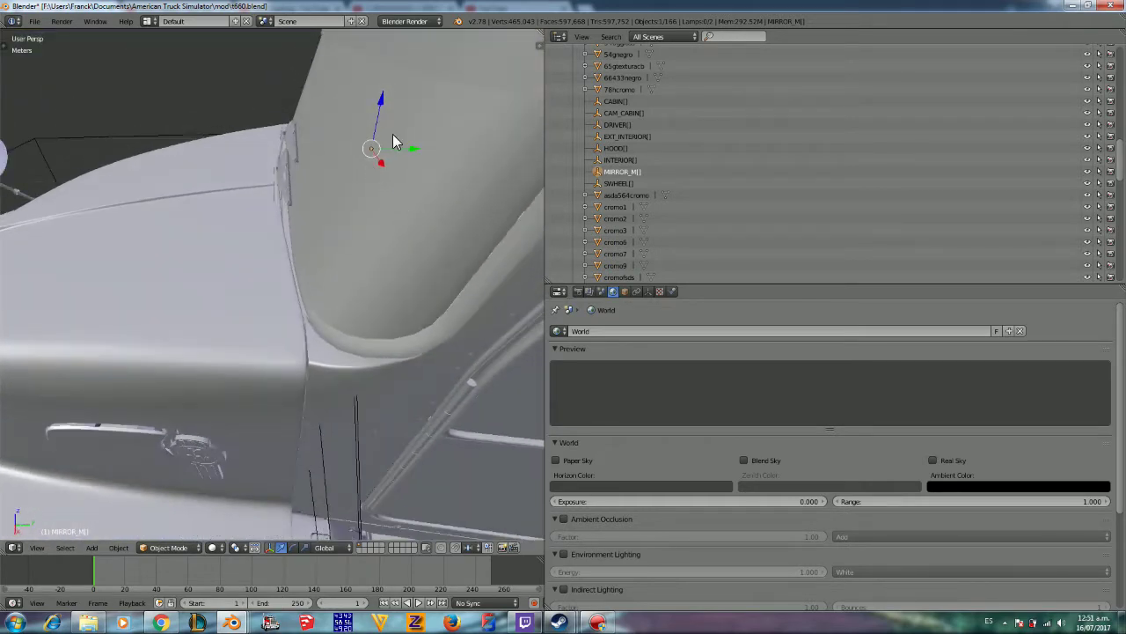
pyautogui.scroll(-3, 370, 180)
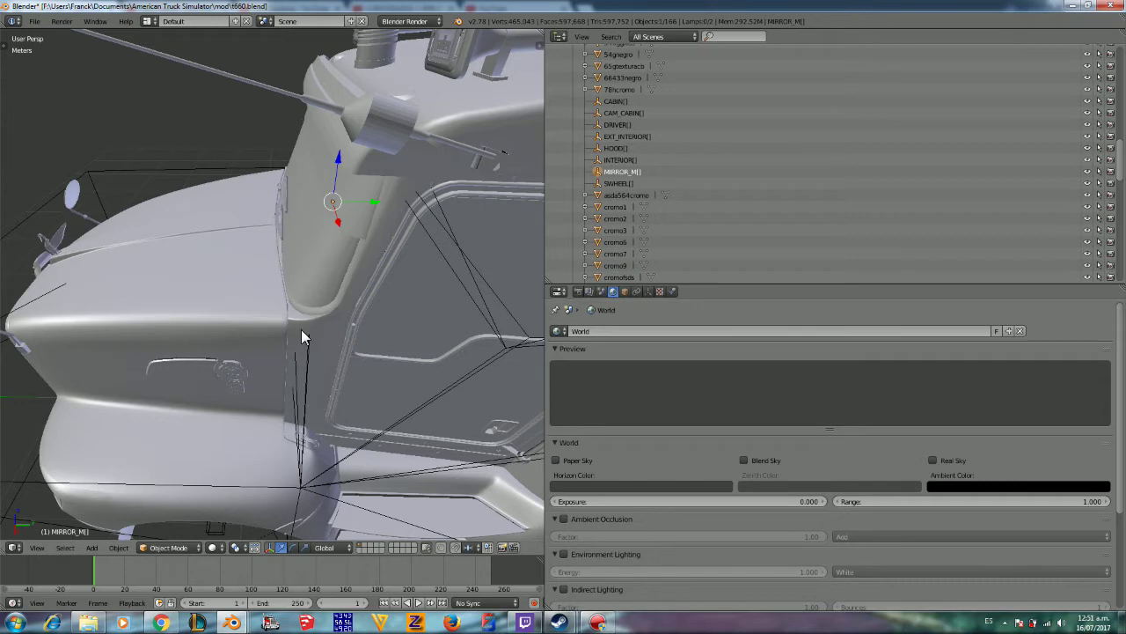
pyautogui.moveTo(301, 329)
pyautogui.mouseDown(button='middle')
pyautogui.moveTo(356, 338)
pyautogui.moveTo(414, 308)
pyautogui.mouseUp(button='middle')
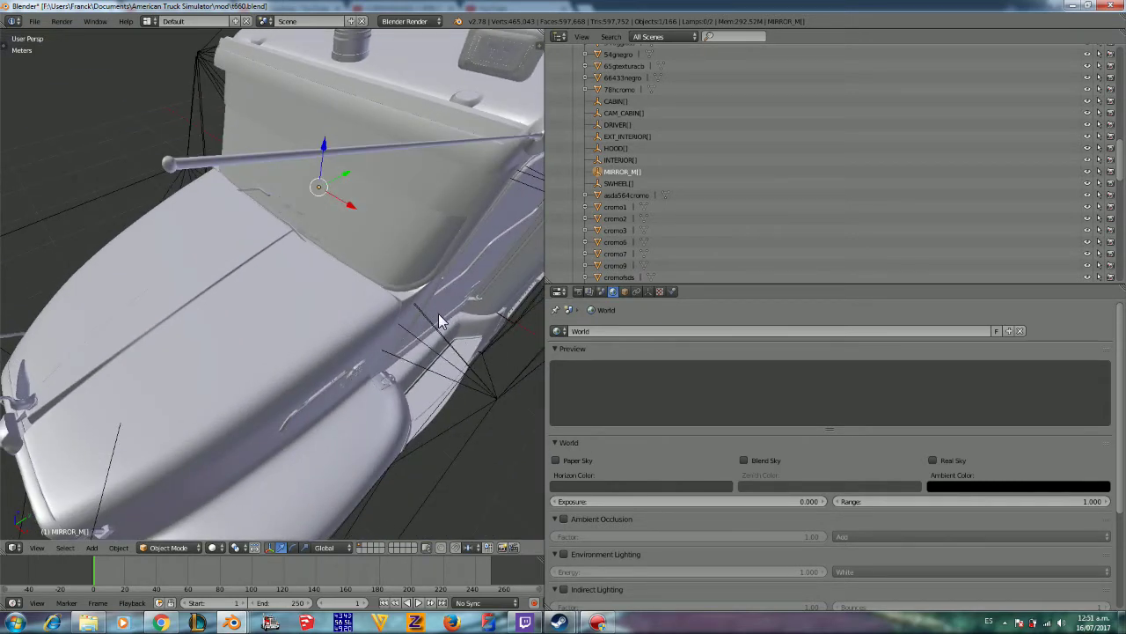
pyautogui.moveTo(264, 167)
pyautogui.mouseDown(button='middle')
pyautogui.moveTo(341, 313)
pyautogui.moveTo(272, 290)
pyautogui.moveTo(306, 363)
pyautogui.mouseUp(button='middle')
pyautogui.scroll(-2, 273, 303)
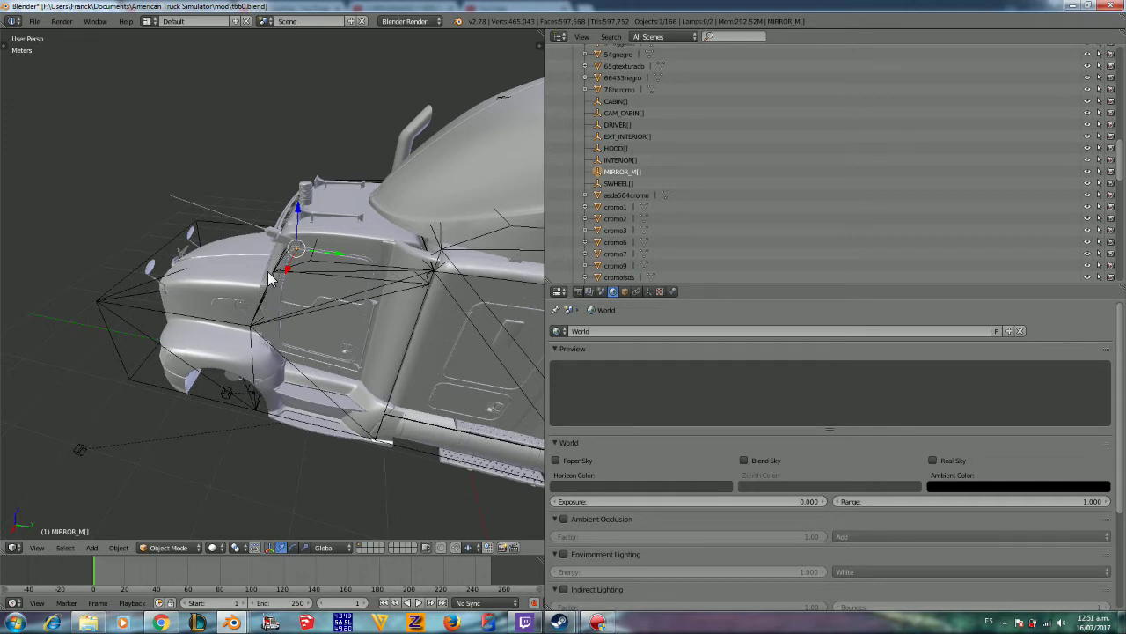
pyautogui.moveTo(268, 300)
pyautogui.mouseDown(button='middle')
pyautogui.moveTo(278, 308)
pyautogui.moveTo(254, 325)
pyautogui.moveTo(236, 299)
pyautogui.mouseUp(button='middle')
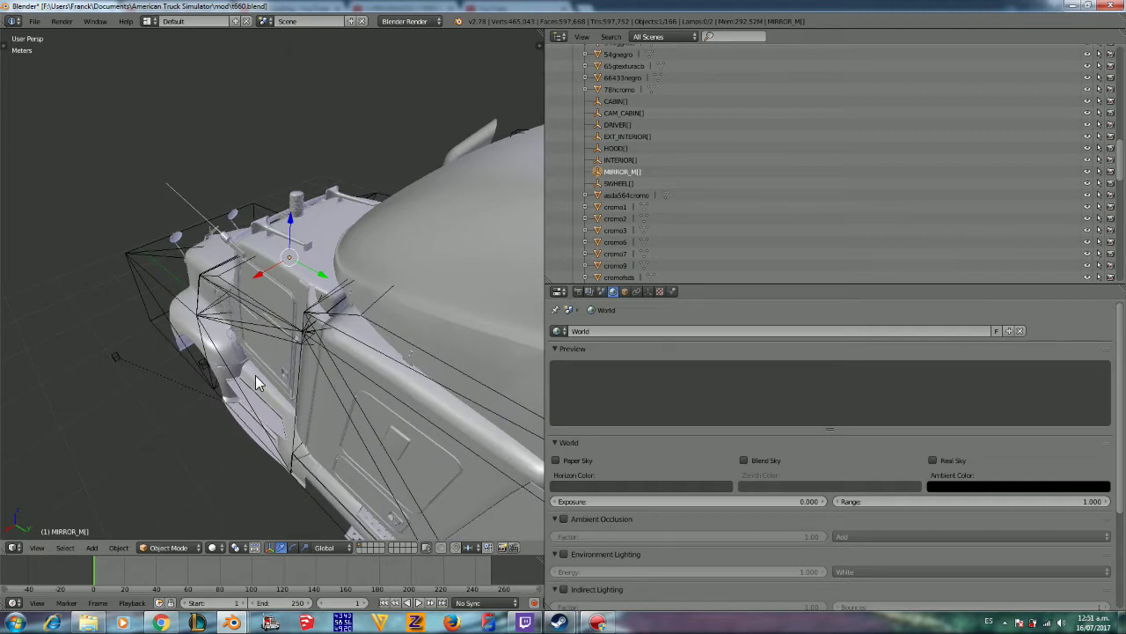
pyautogui.moveTo(231, 622)
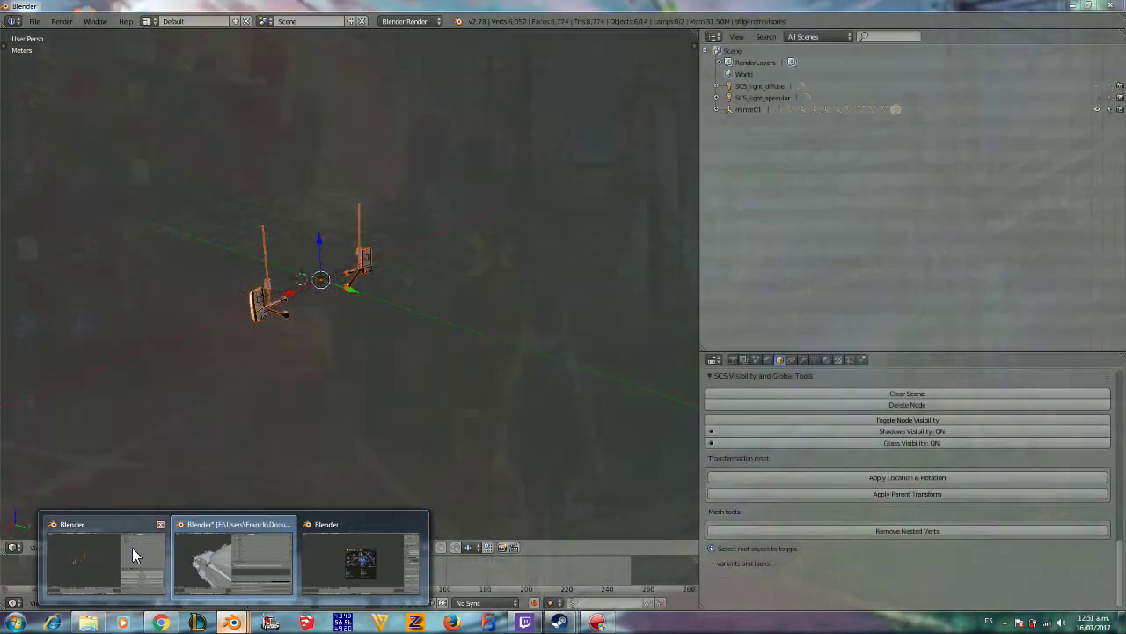
pyautogui.click(132, 548)
# Step: Copy the selected mirror01 objects with Ctrl+C, then switch to the empty Blender scene
pyautogui.moveTo(157, 435)
pyautogui.mouseDown(button='middle')
pyautogui.moveTo(271, 322)
pyautogui.moveTo(397, 357)
pyautogui.moveTo(220, 307)
pyautogui.mouseUp(button='middle')
pyautogui.scroll(2, 396, 352)
pyautogui.moveTo(246, 366); pyautogui.dragTo(223, 386, button='middle')
pyautogui.scroll(-2, 222, 390)
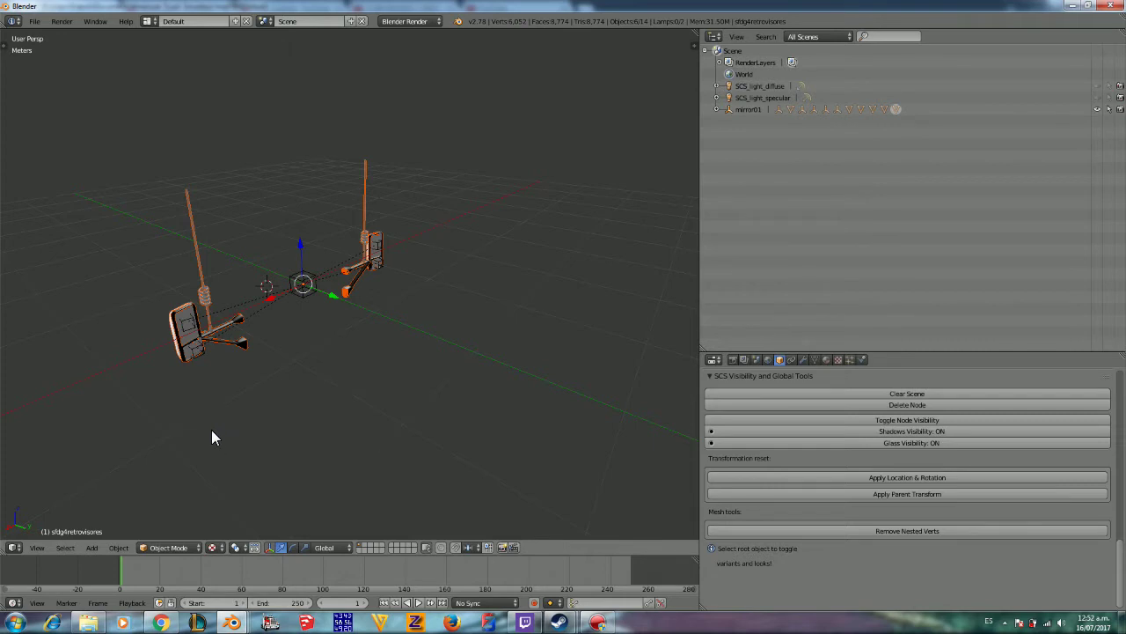
pyautogui.hotkey('ctrl', 'c')
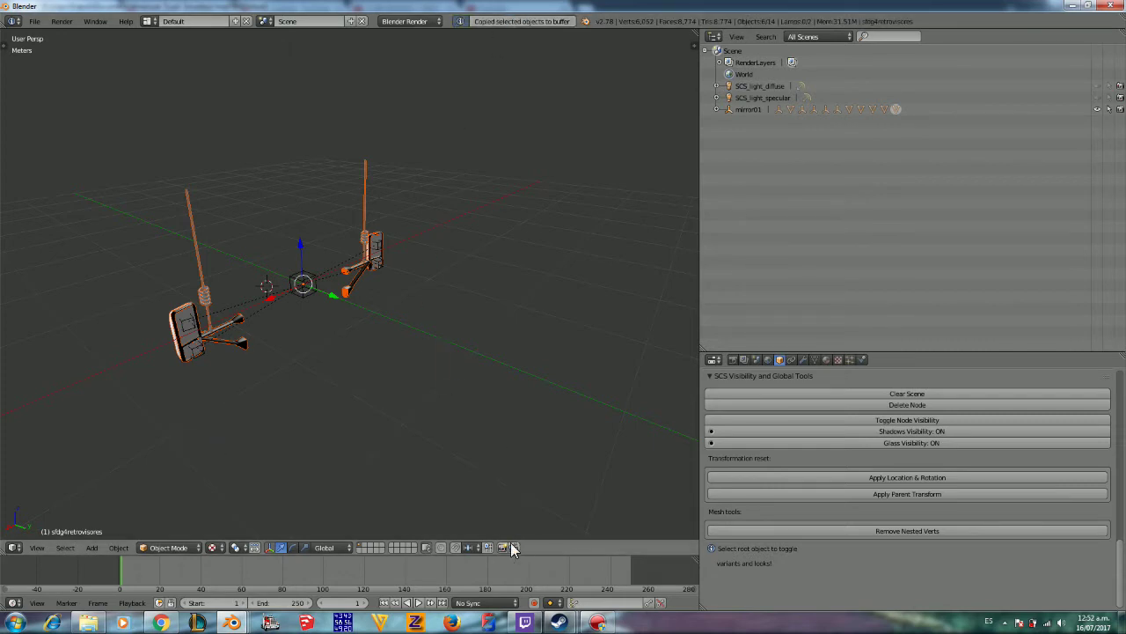
pyautogui.click(335, 567)
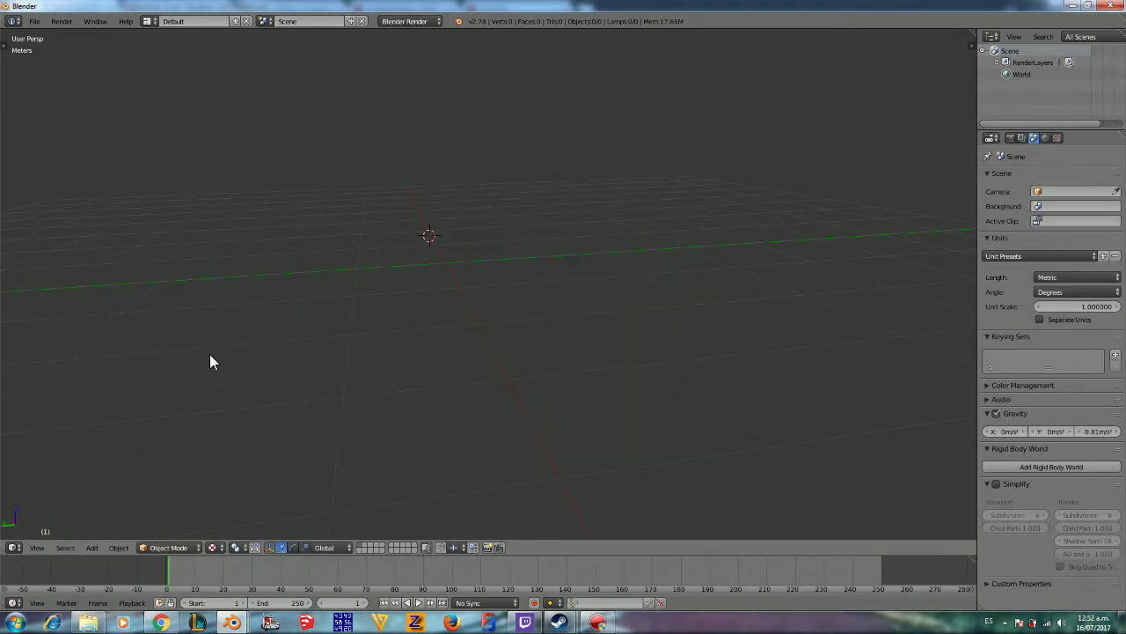
# Step: Start an SCSoft Model (.pmd) import and set camion1.5 as the SCS base path
pyautogui.click(34, 21)
pyautogui.moveTo(53, 232)
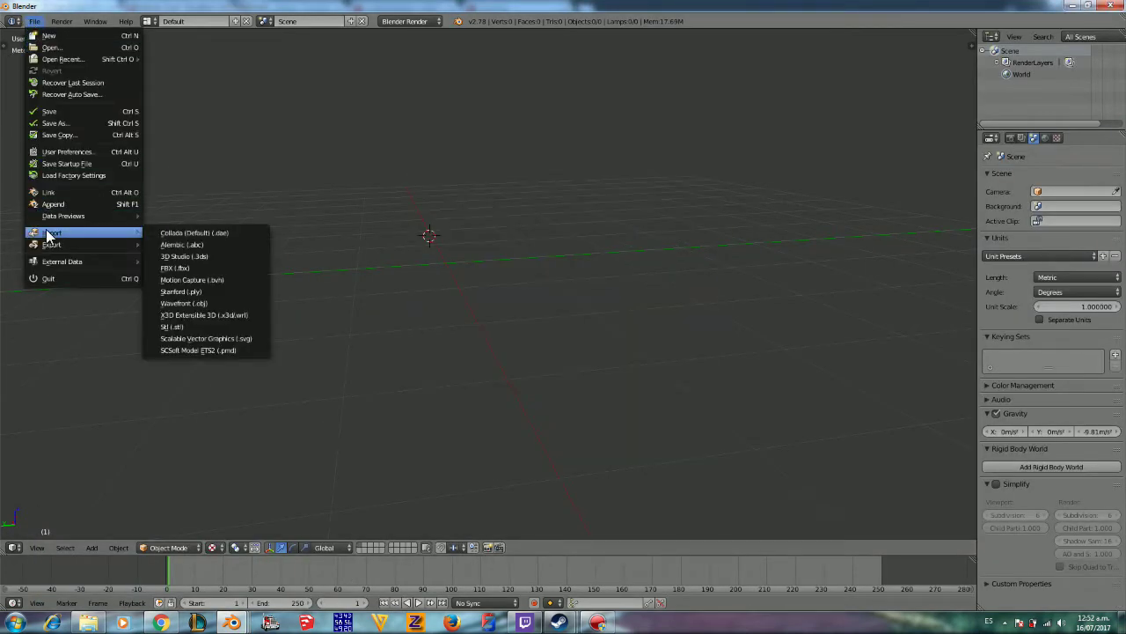
pyautogui.click(218, 349)
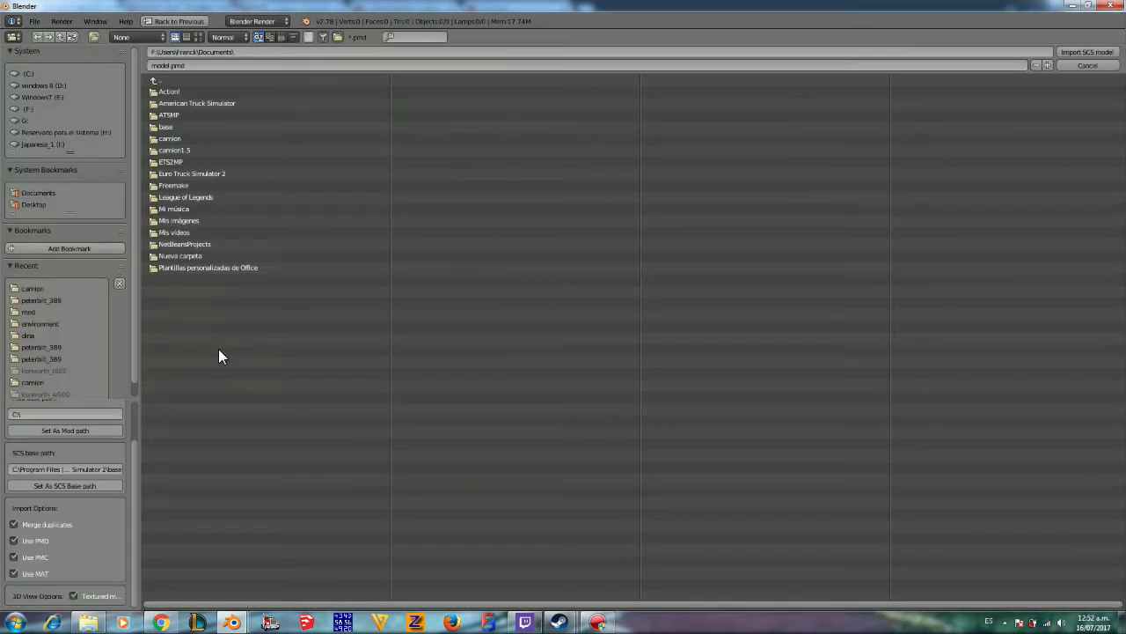
pyautogui.click(201, 148)
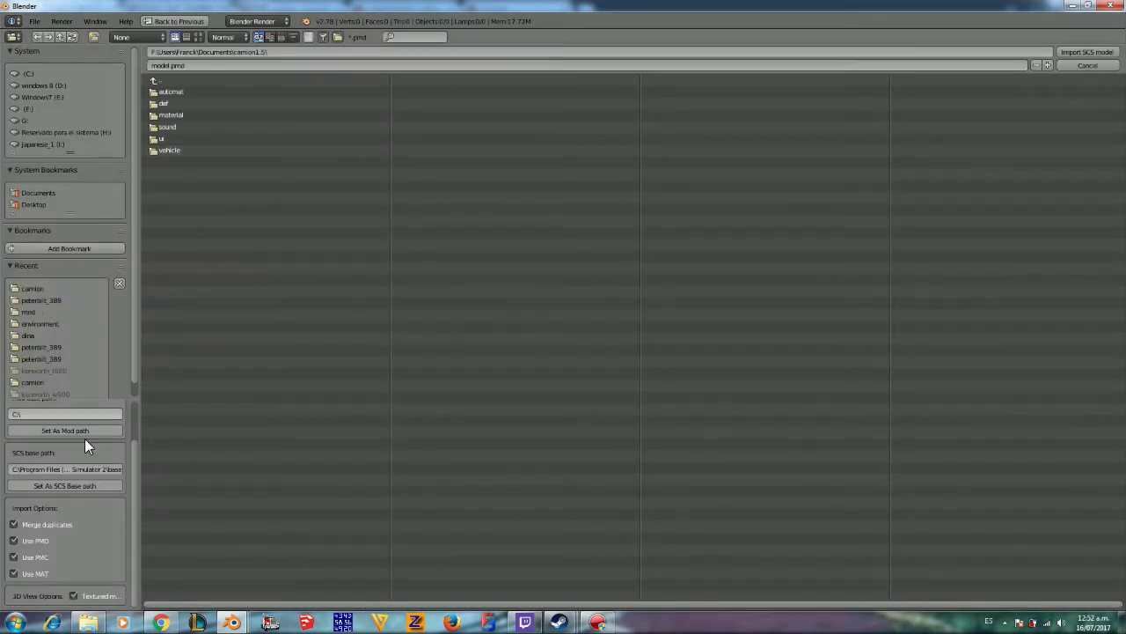
pyautogui.click(76, 486)
# Step: Browse to vehicle > truck > upgrade > mirror > peterbilt_389 in the import browser
pyautogui.scroll(-1, 53, 377)
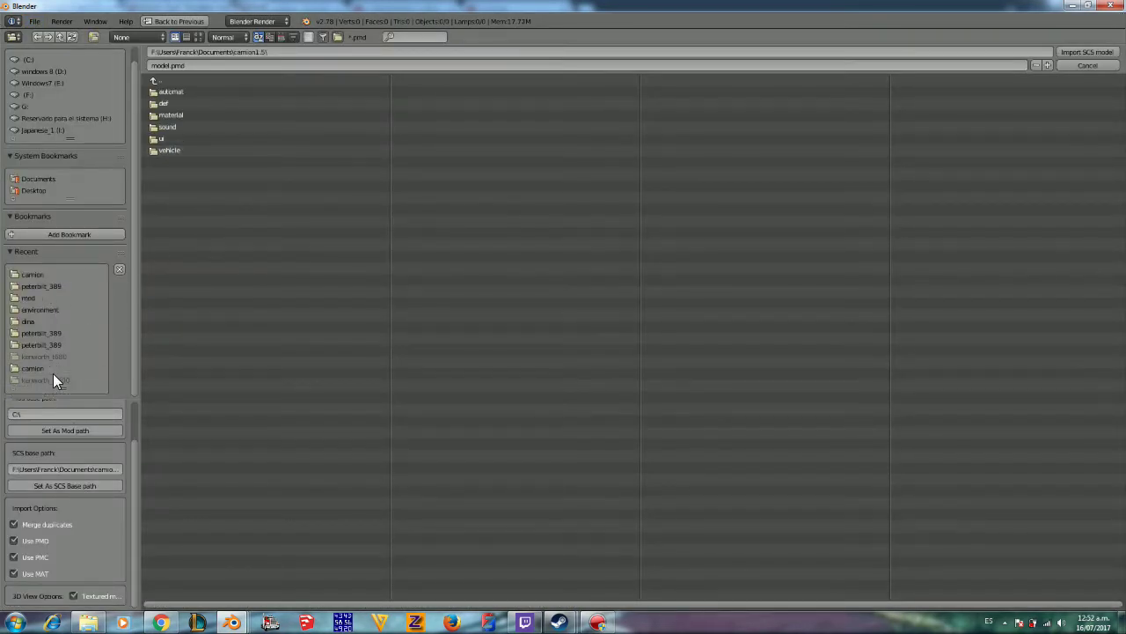
pyautogui.click(171, 149)
pyautogui.click(178, 91)
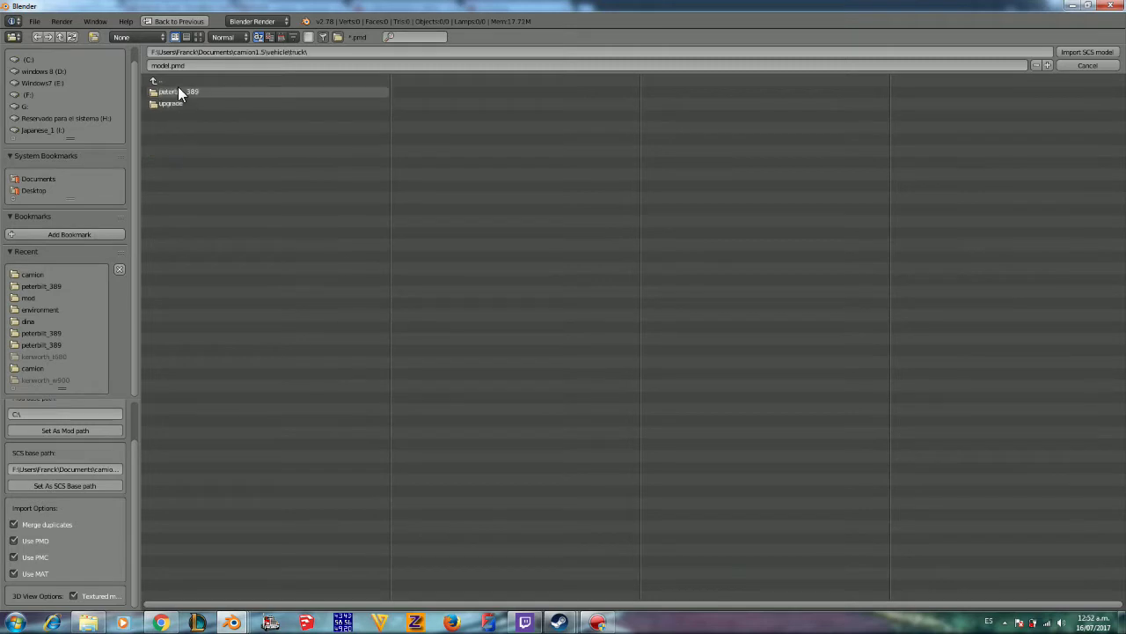
pyautogui.click(187, 104)
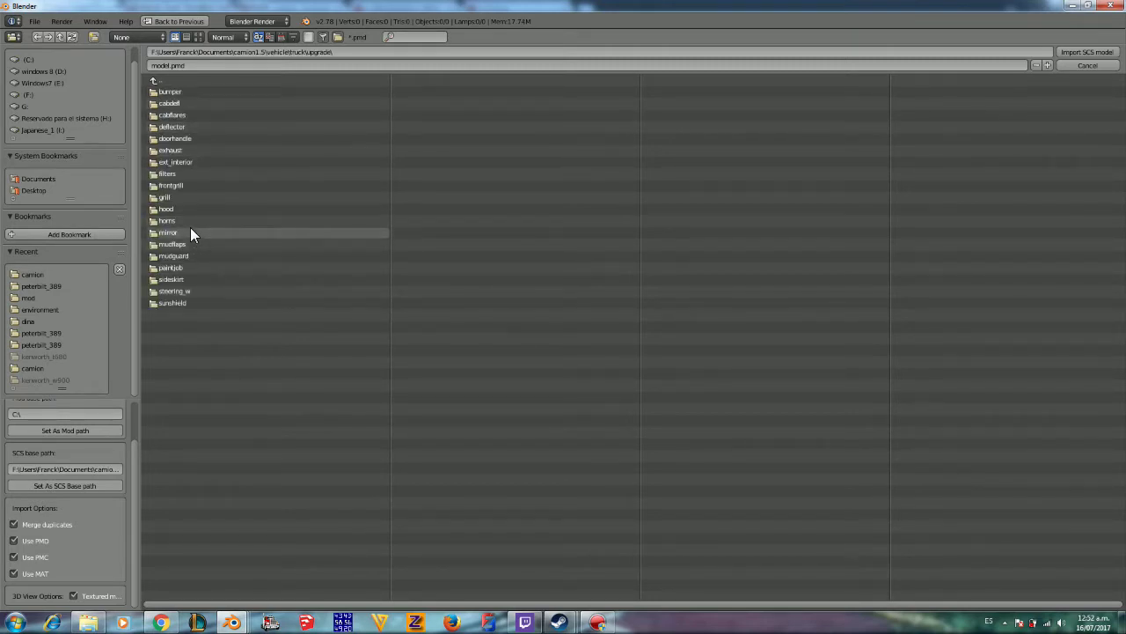
pyautogui.click(190, 227)
pyautogui.click(184, 92)
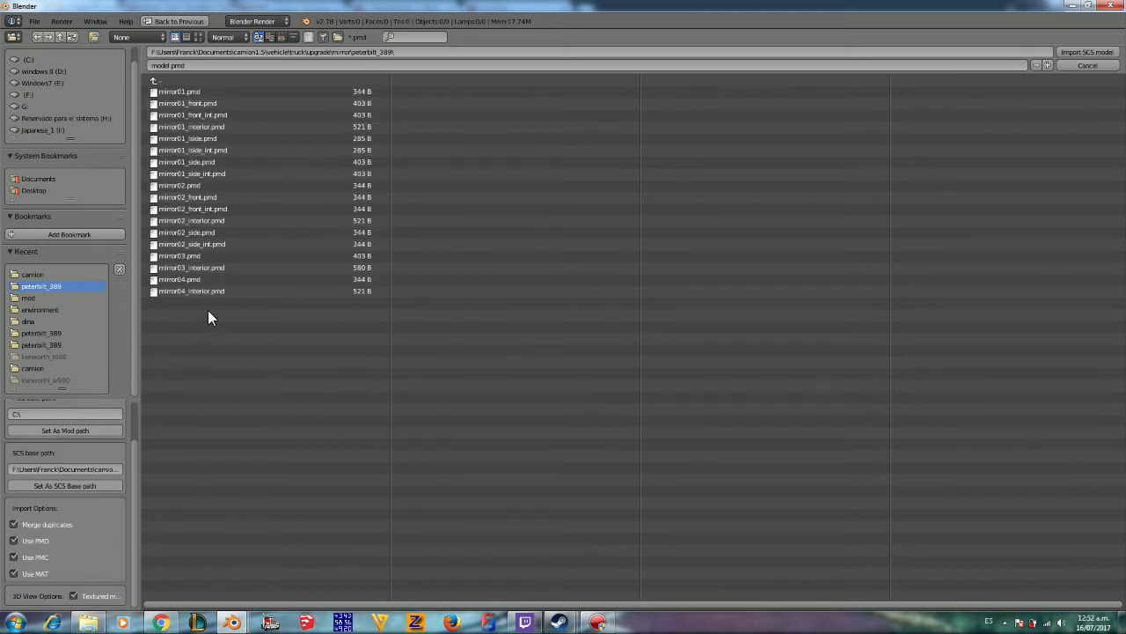
# Step: In Explorer, navigate to Documentos > American Truck Simulator > mod
pyautogui.click(88, 622)
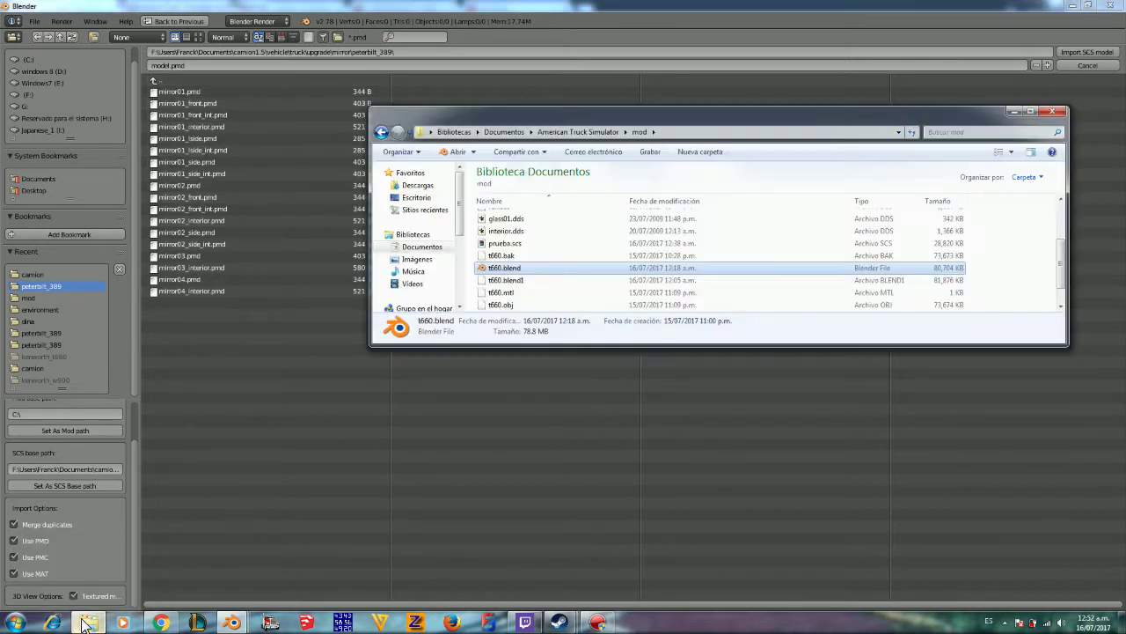
pyautogui.click(421, 247)
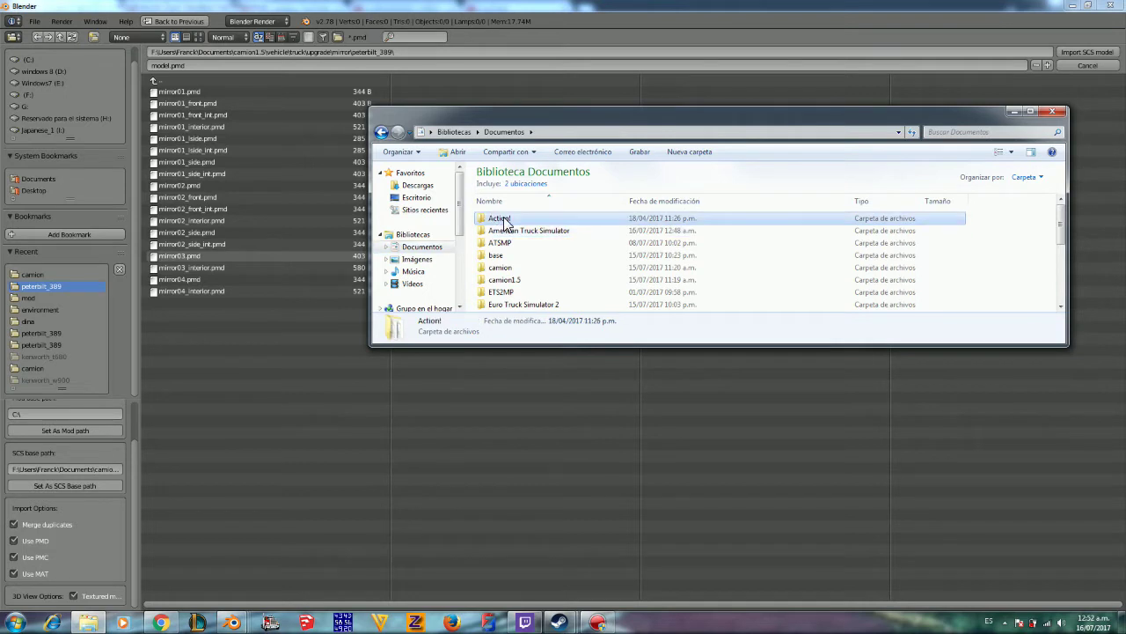
pyautogui.doubleClick(504, 218)
pyautogui.click(381, 132)
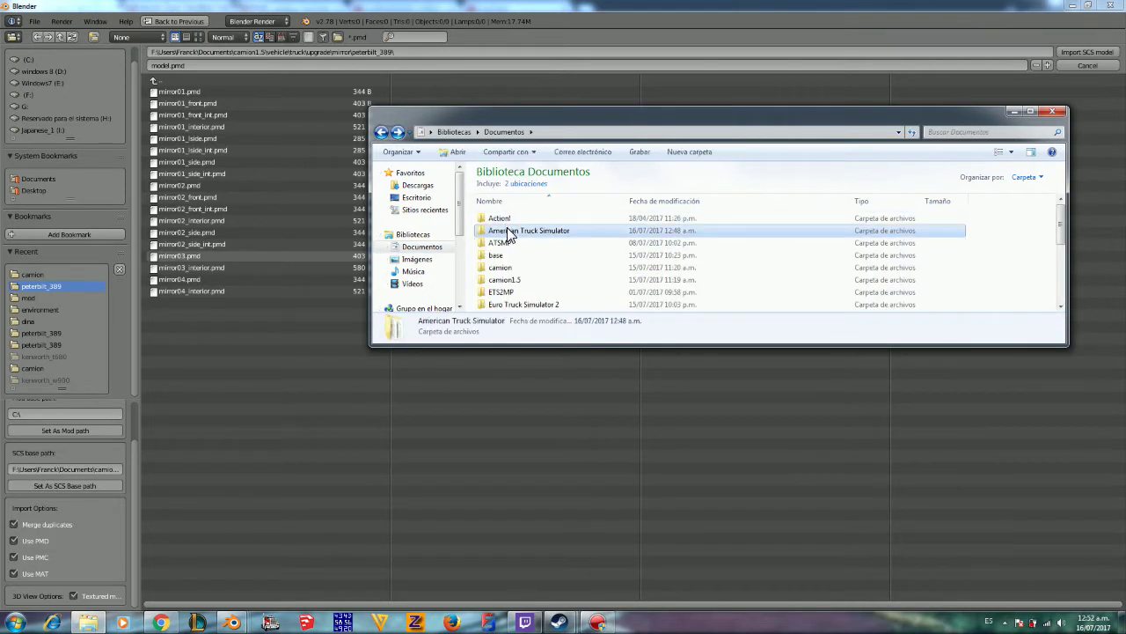
pyautogui.doubleClick(504, 231)
pyautogui.doubleClick(513, 230)
# Step: Open camion > def > vehicle > truck > dina > accessory and scroll its 26 subfolders
pyautogui.doubleClick(514, 218)
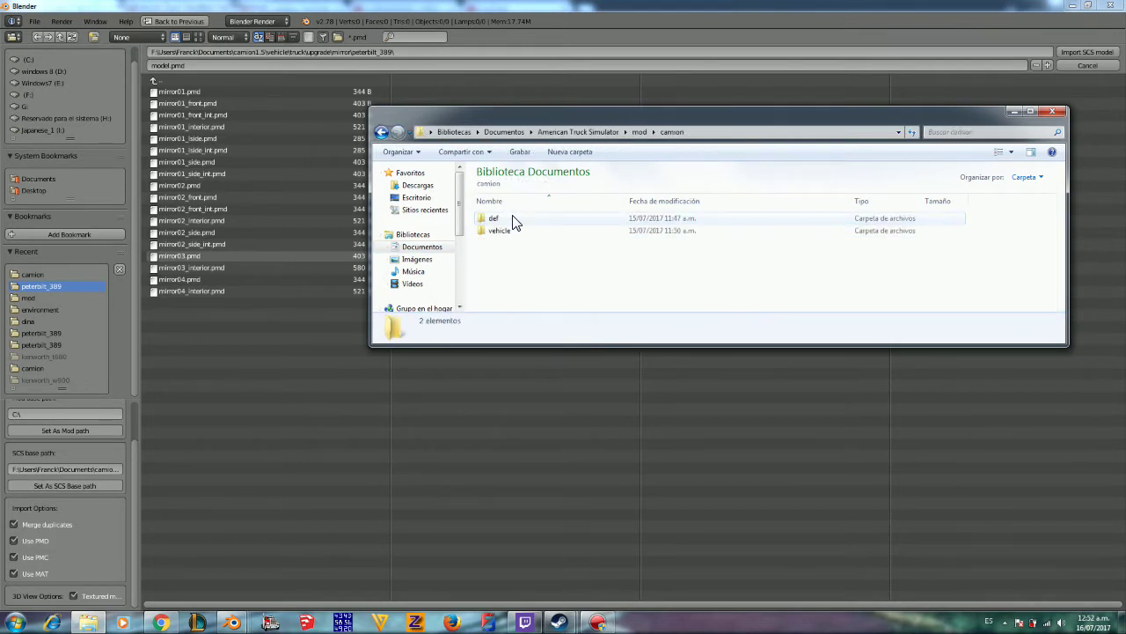
pyautogui.doubleClick(515, 219)
pyautogui.doubleClick(515, 219)
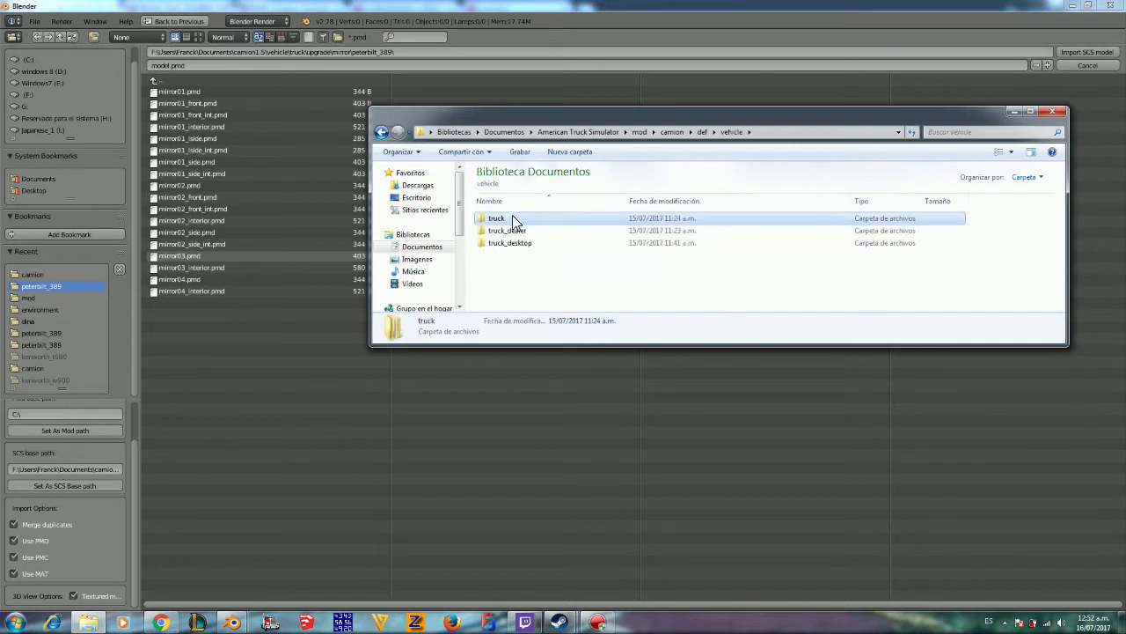
pyautogui.doubleClick(515, 219)
pyautogui.doubleClick(514, 219)
pyautogui.doubleClick(515, 220)
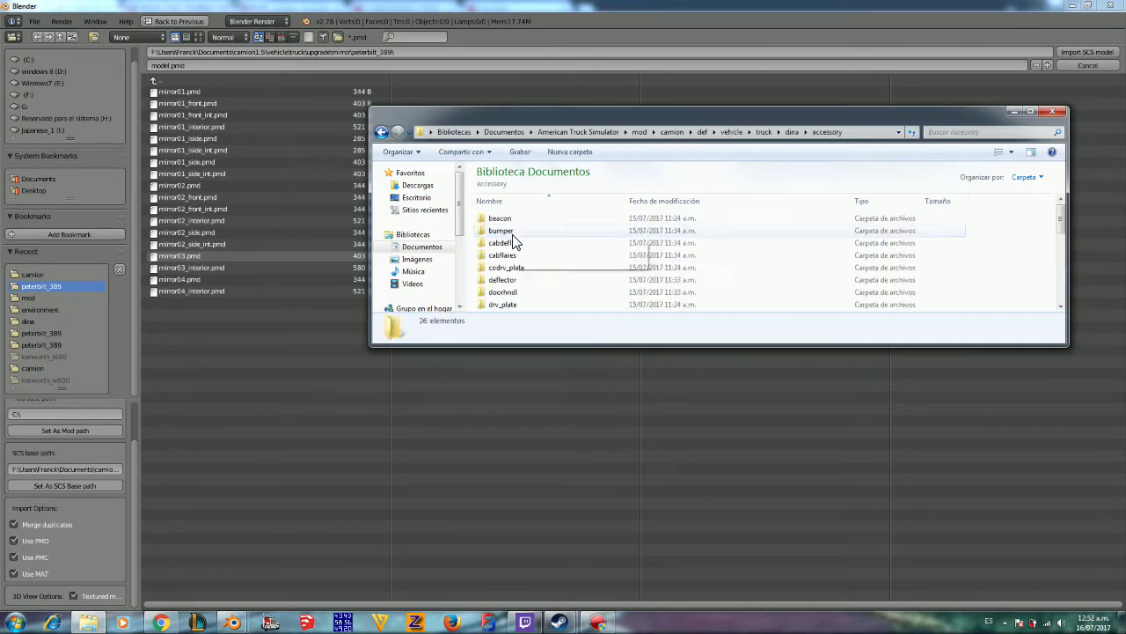
pyautogui.scroll(-3, 510, 255)
pyautogui.scroll(-3, 518, 283)
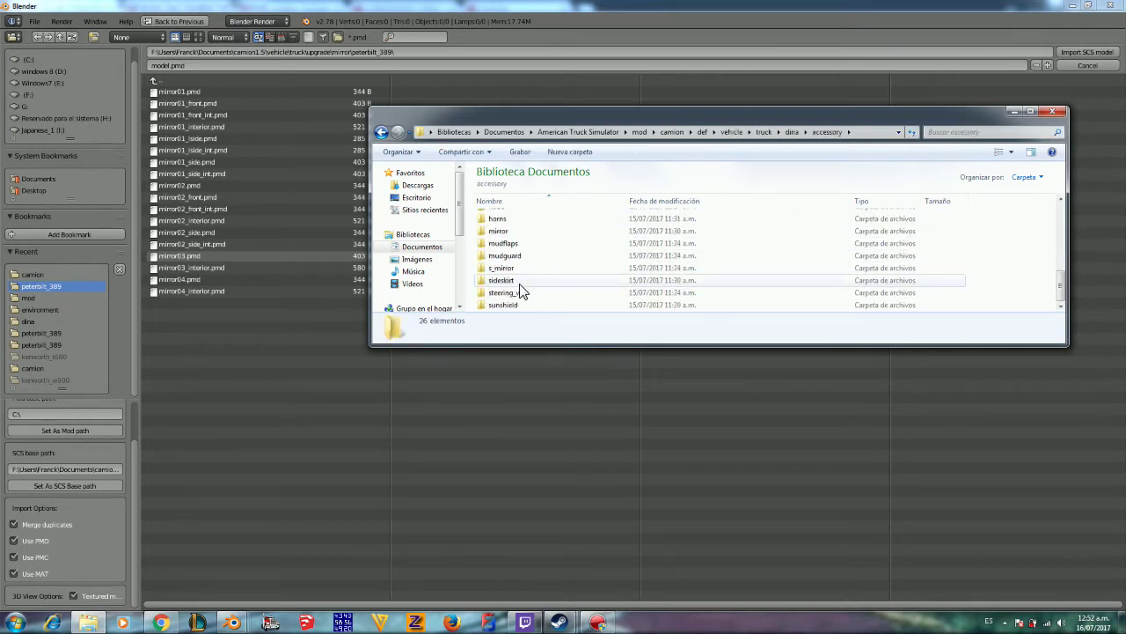
# Step: Open the mirror folder's shape01.sii, check its mirror01 and mirror01_interior model paths, then close it
pyautogui.doubleClick(521, 232)
pyautogui.doubleClick(509, 219)
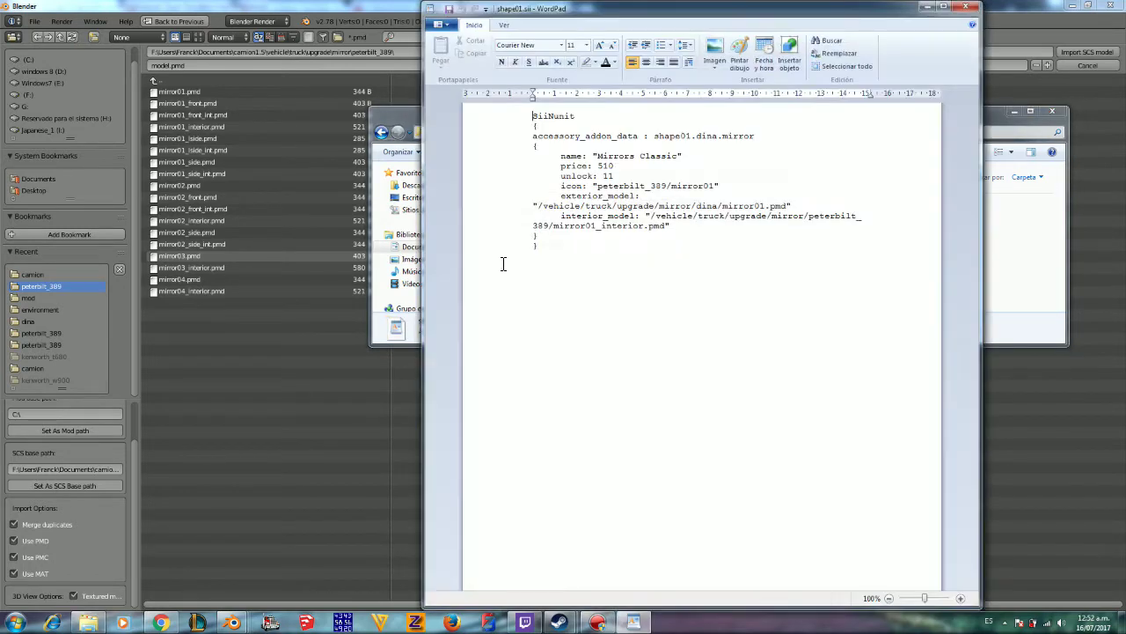
pyautogui.doubleClick(721, 206)
pyautogui.doubleClick(577, 228)
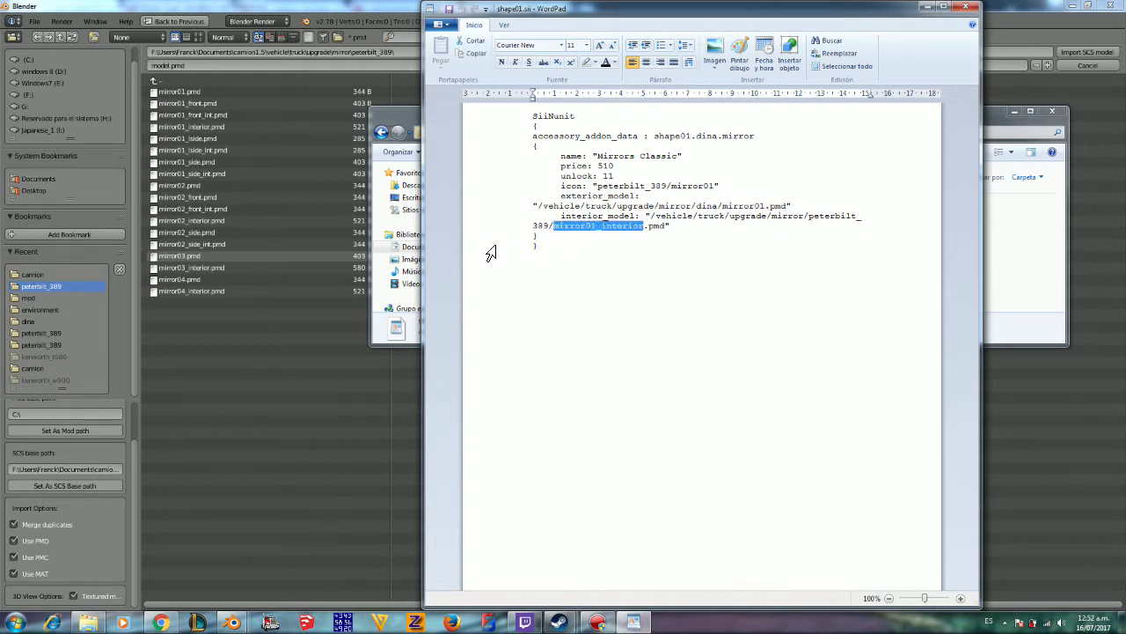
pyautogui.click(965, 7)
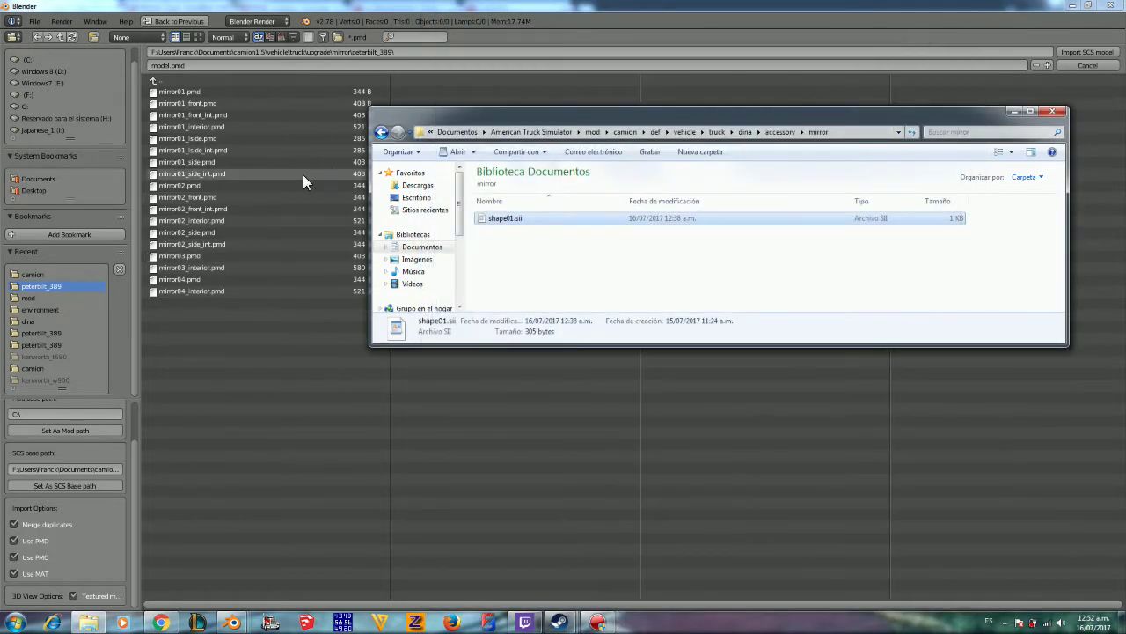
# Step: Import mirror01.pmd with the mod base path set to its peterbilt_389 folder
pyautogui.click(199, 92)
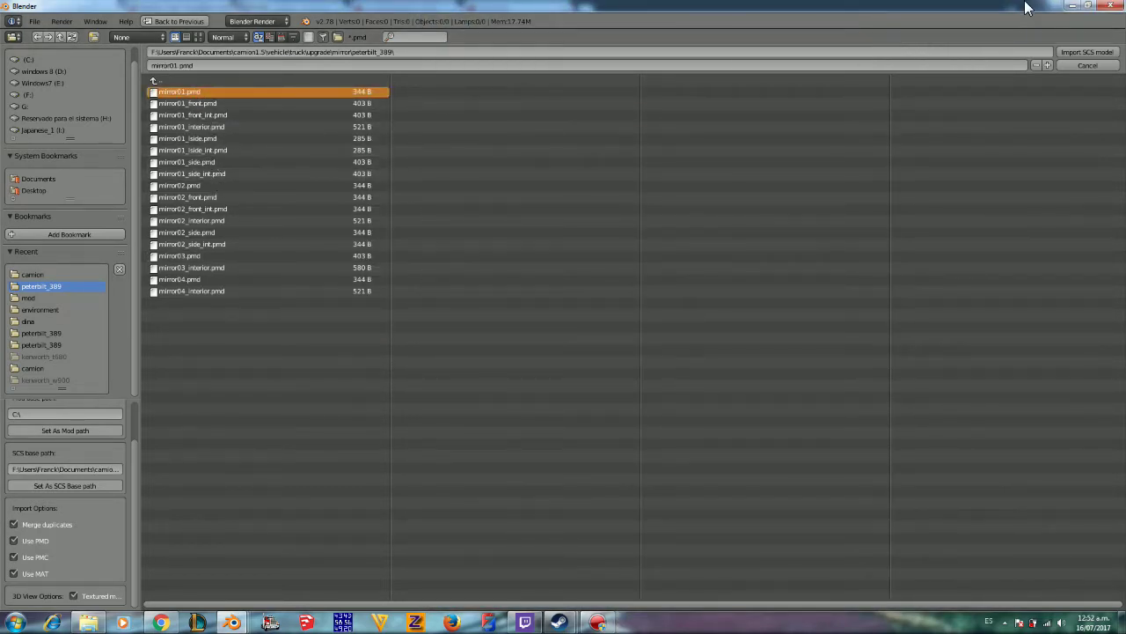
pyautogui.click(69, 430)
pyautogui.click(1081, 58)
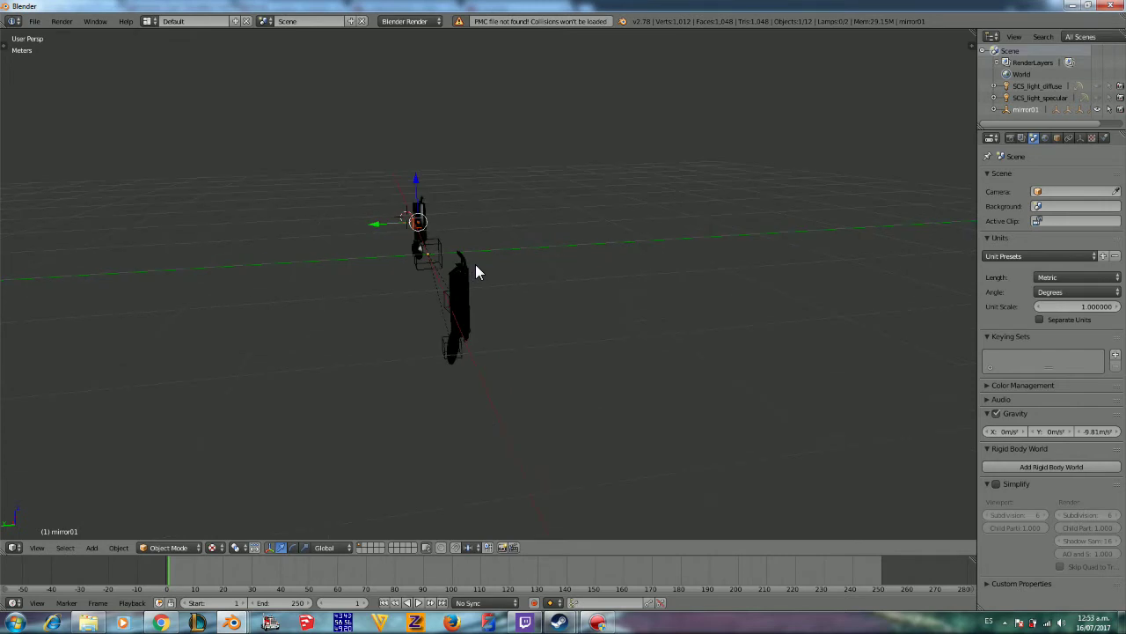
pyautogui.moveTo(475, 266)
pyautogui.mouseDown(button='middle')
pyautogui.moveTo(402, 283)
pyautogui.moveTo(402, 261)
pyautogui.moveTo(513, 259)
pyautogui.moveTo(424, 449)
pyautogui.mouseUp(button='middle')
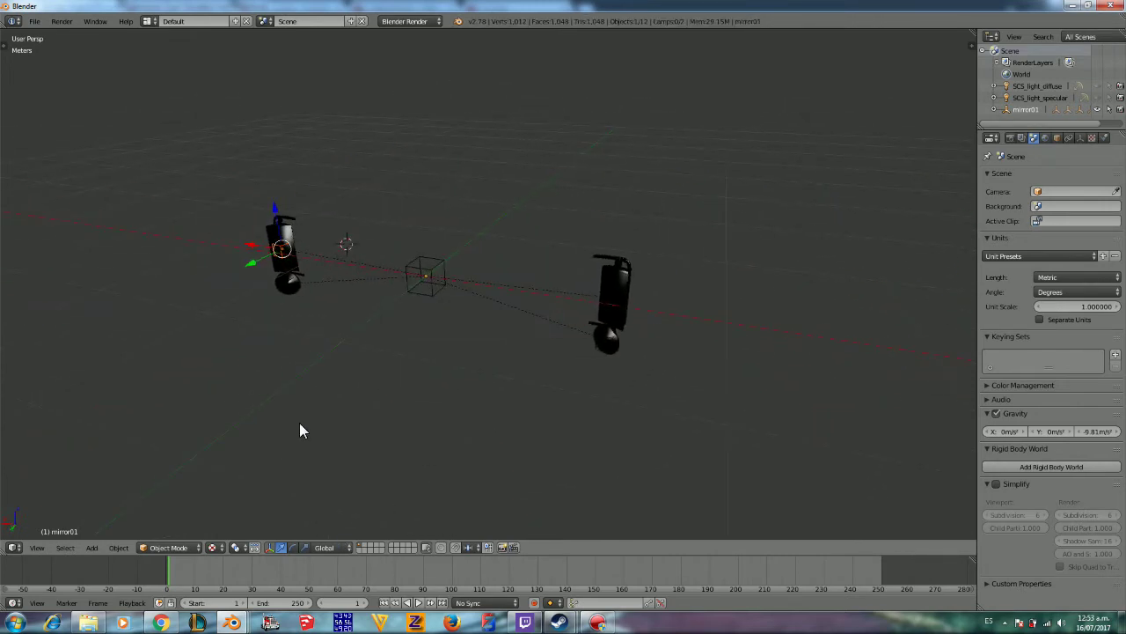
# Step: Paste the copied custom mirror objects and close the extra Blender window
pyautogui.hotkey('ctrl', 'v')
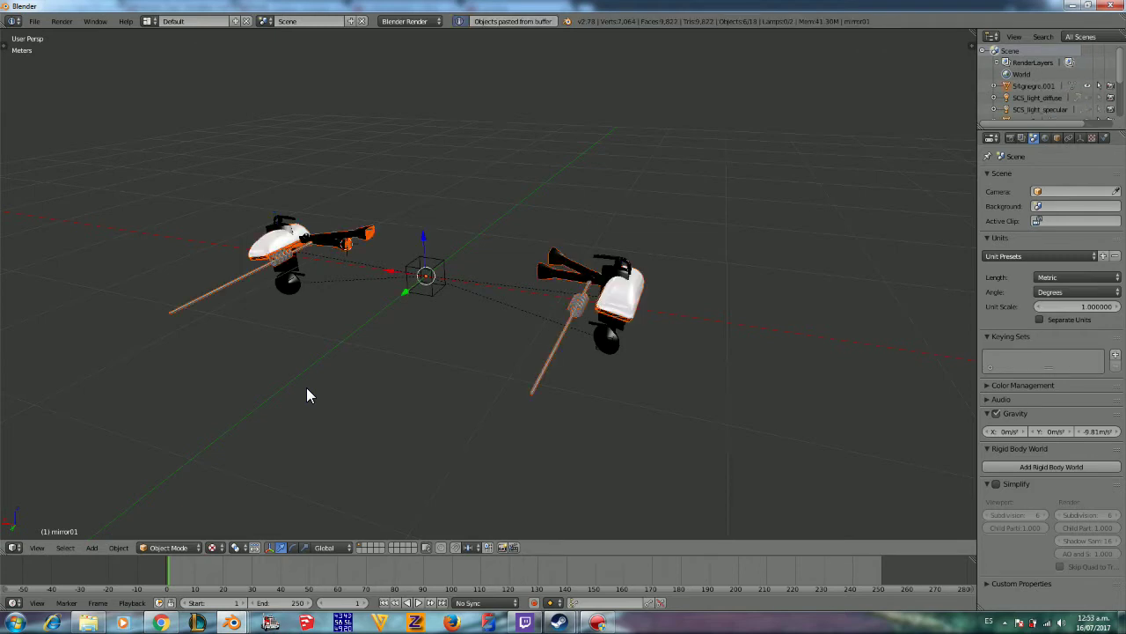
pyautogui.moveTo(340, 379); pyautogui.dragTo(294, 364, button='middle')
pyautogui.moveTo(232, 622)
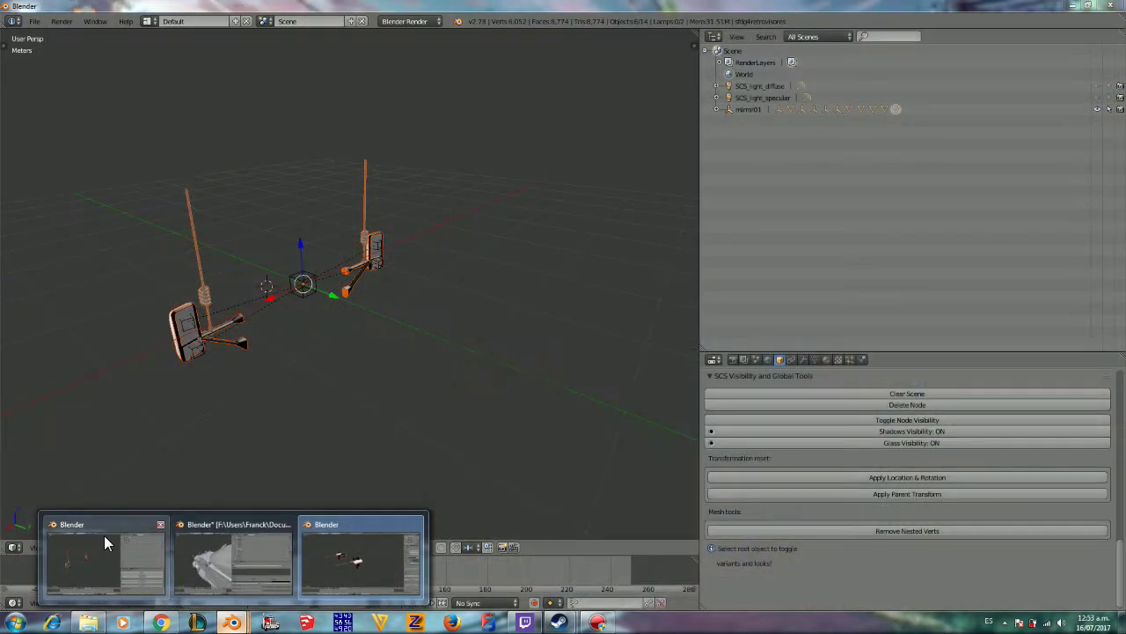
pyautogui.click(104, 535)
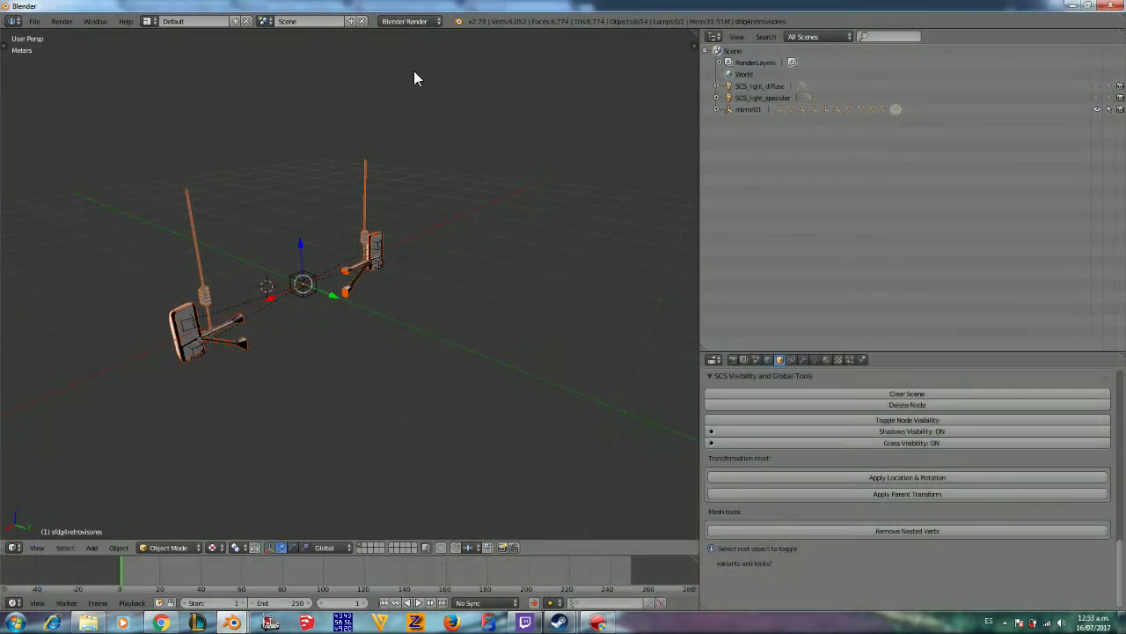
pyautogui.click(1116, 5)
# Step: Enlarge the Outliner and expand mirror01 to show its parts
pyautogui.moveTo(647, 299)
pyautogui.mouseDown(button='middle')
pyautogui.moveTo(502, 268)
pyautogui.moveTo(530, 268)
pyautogui.mouseUp(button='middle')
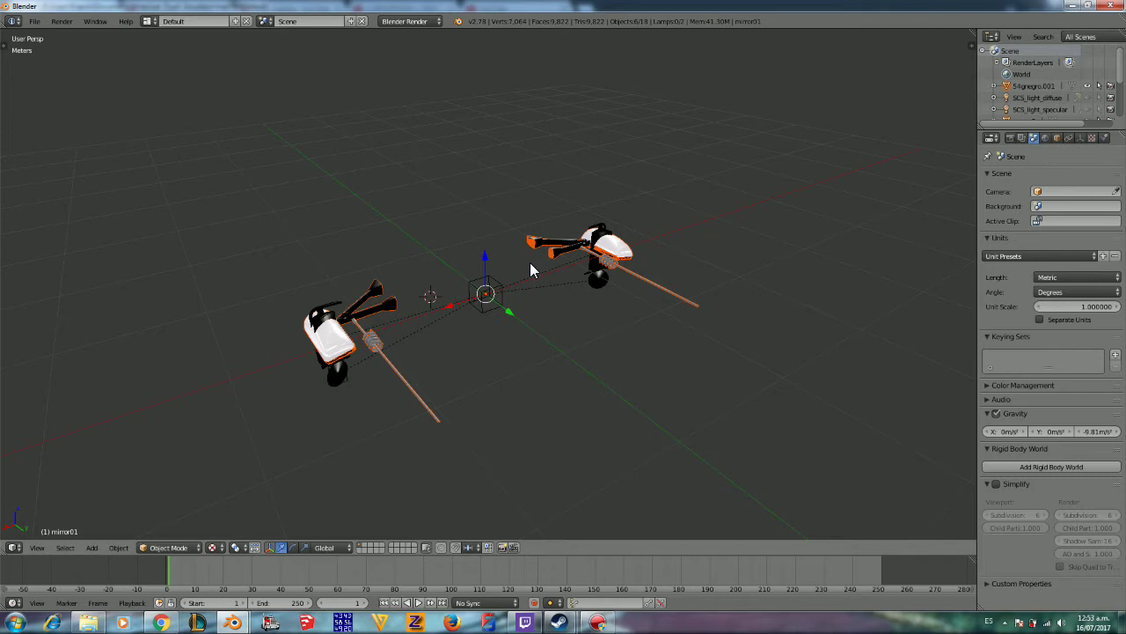
pyautogui.moveTo(529, 262); pyautogui.dragTo(449, 206, button='middle')
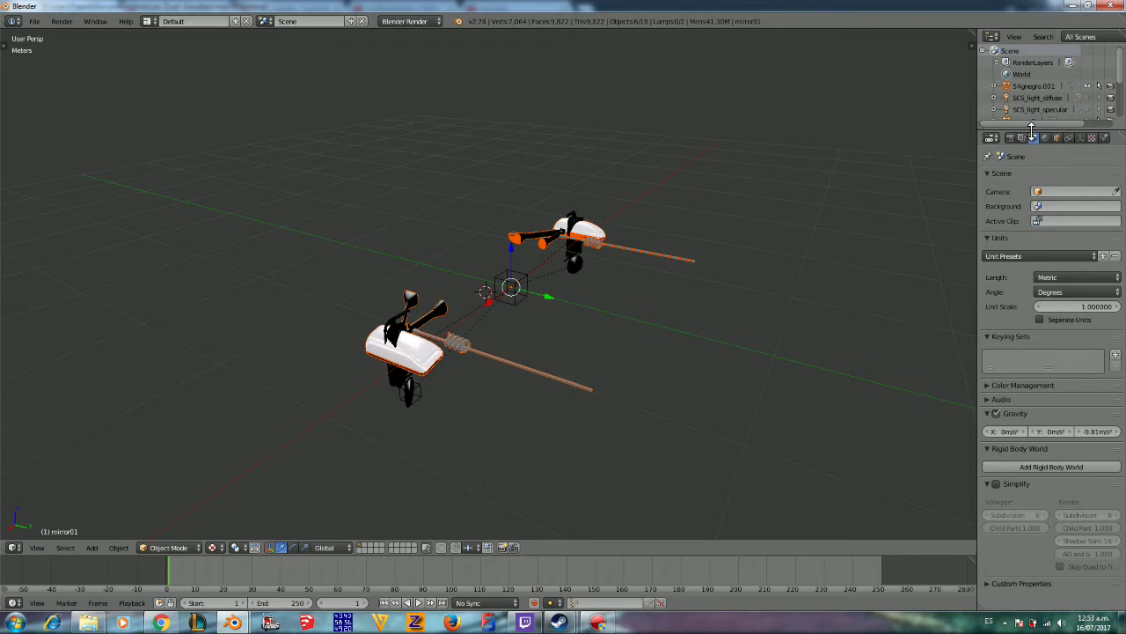
pyautogui.moveTo(1023, 132); pyautogui.dragTo(991, 335)
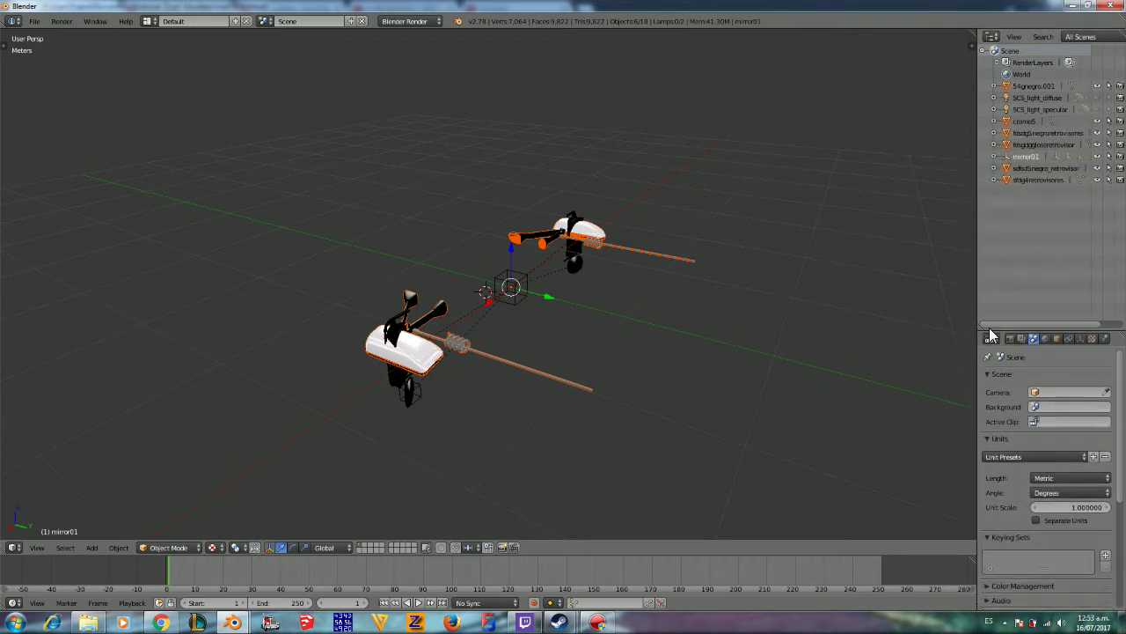
pyautogui.click(996, 156)
# Step: Parent sdfsd5negro_retrovisor, sfdg4retrovisores, cromo5 and 54gnegro.001 to DEFAULTPART
pyautogui.click(1006, 168)
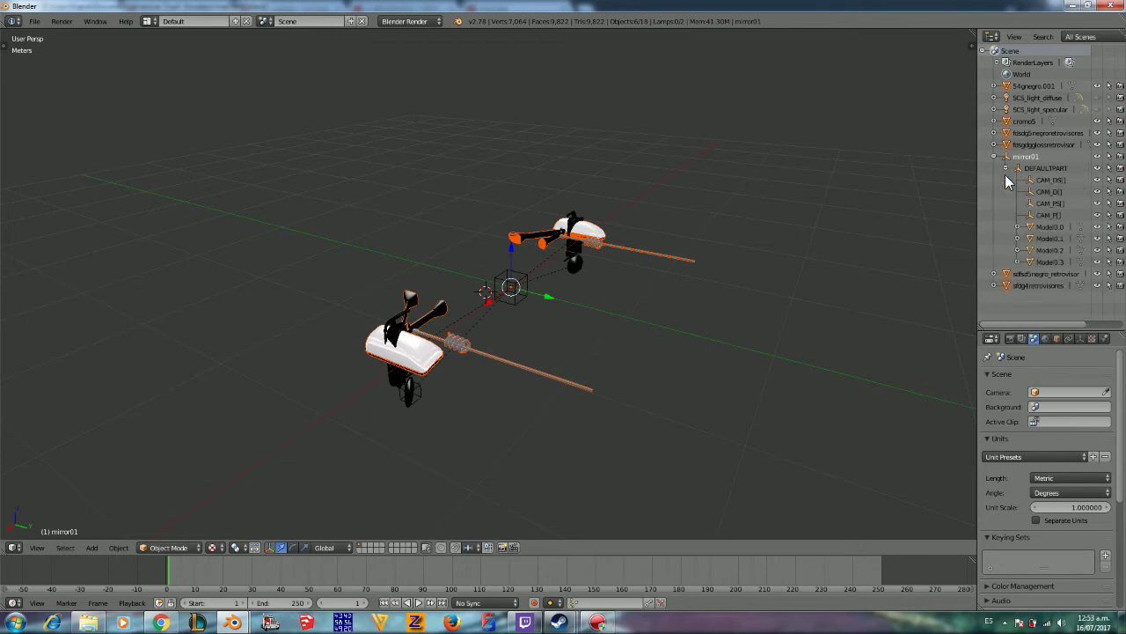
pyautogui.moveTo(1010, 273); pyautogui.dragTo(1024, 169)
pyautogui.moveTo(1011, 285); pyautogui.dragTo(1022, 144)
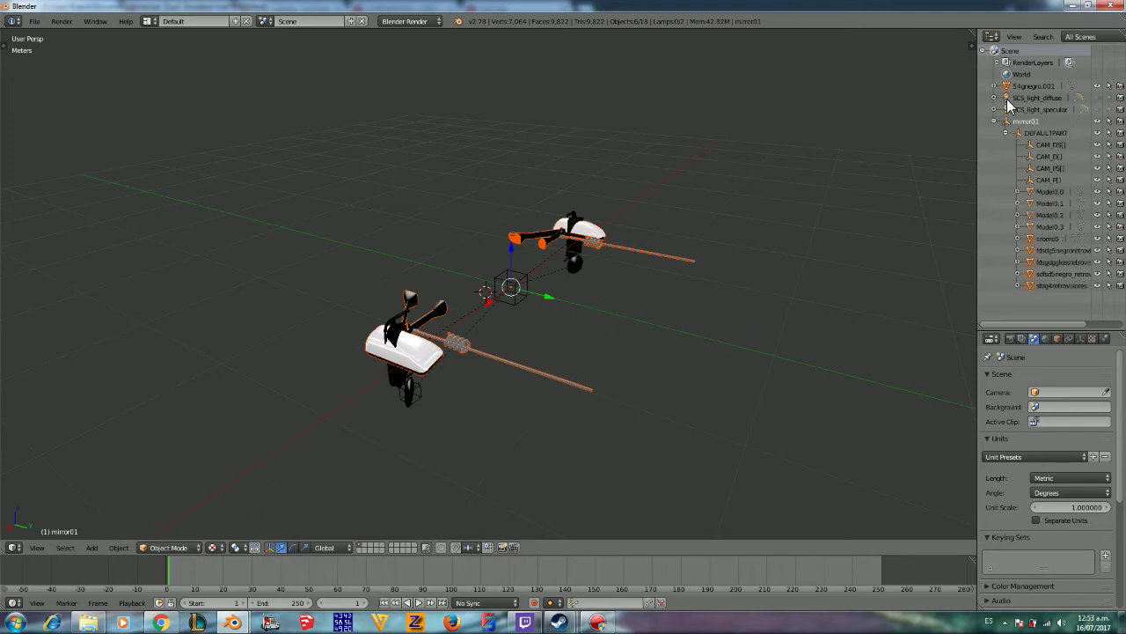
pyautogui.moveTo(1008, 85); pyautogui.dragTo(1017, 133)
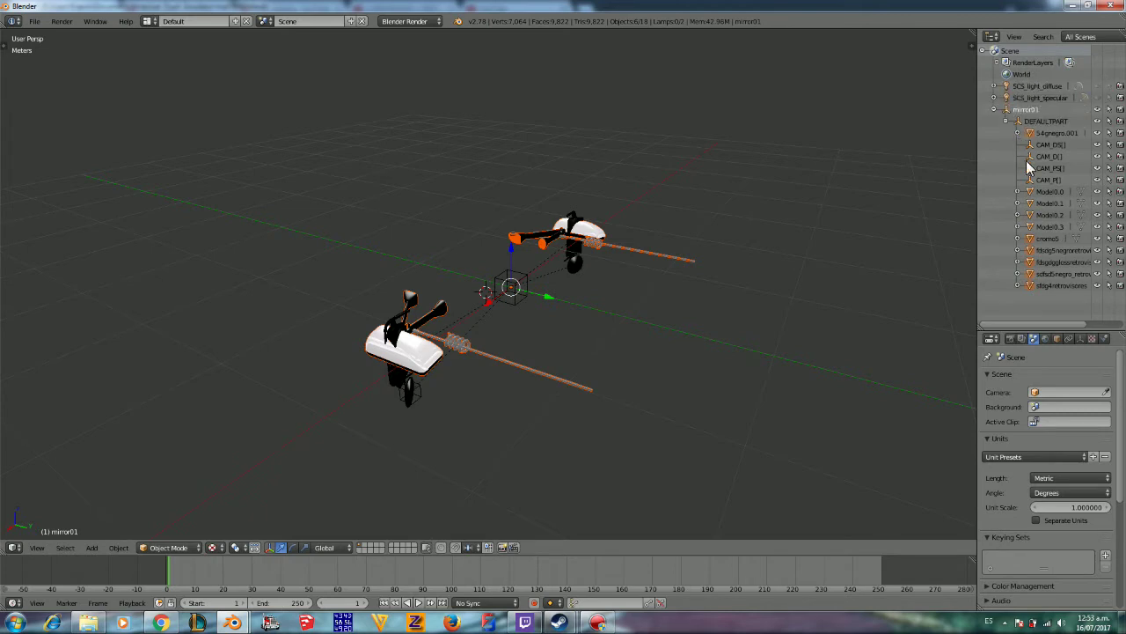
# Step: Select all six pasted mirror parts under DEFAULTPART
pyautogui.click(1042, 287)
pyautogui.keyDown('ctrl'); pyautogui.click(1051, 275); pyautogui.keyUp('ctrl')
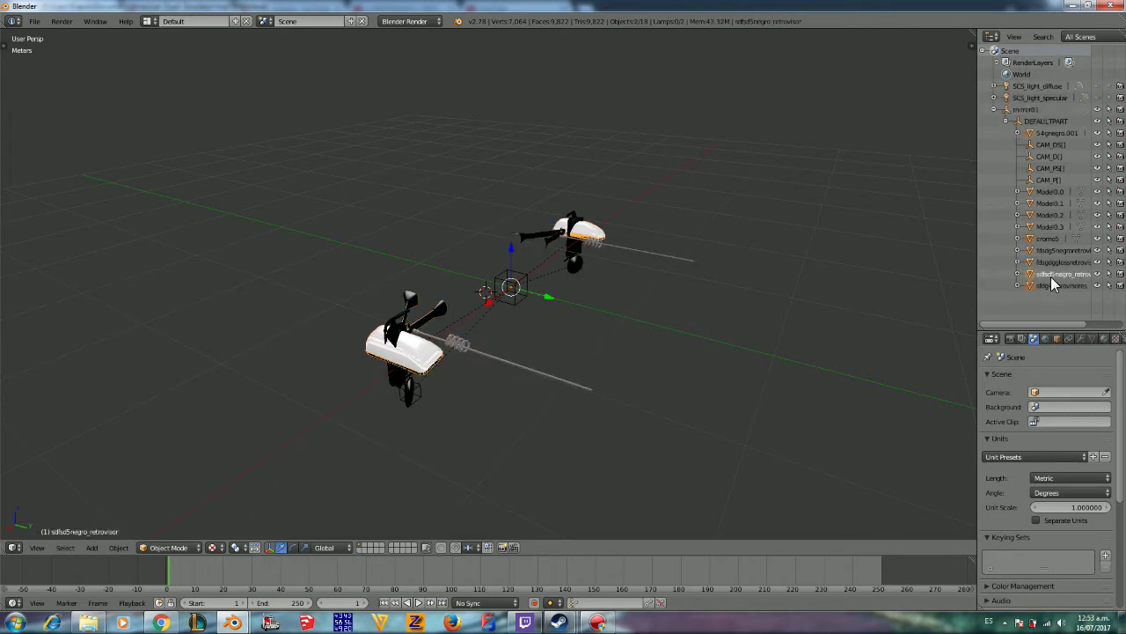
pyautogui.keyDown('ctrl'); pyautogui.click(1055, 262); pyautogui.keyUp('ctrl')
pyautogui.keyDown('ctrl'); pyautogui.click(1056, 250); pyautogui.keyUp('ctrl')
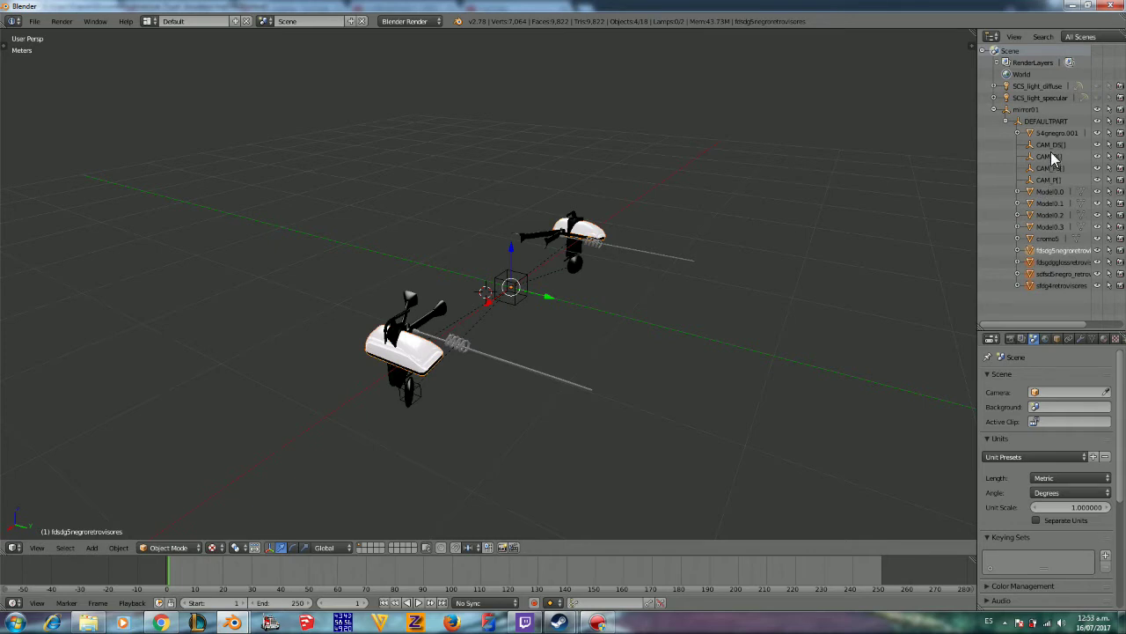
pyautogui.keyDown('ctrl'); pyautogui.click(1050, 235); pyautogui.keyUp('ctrl')
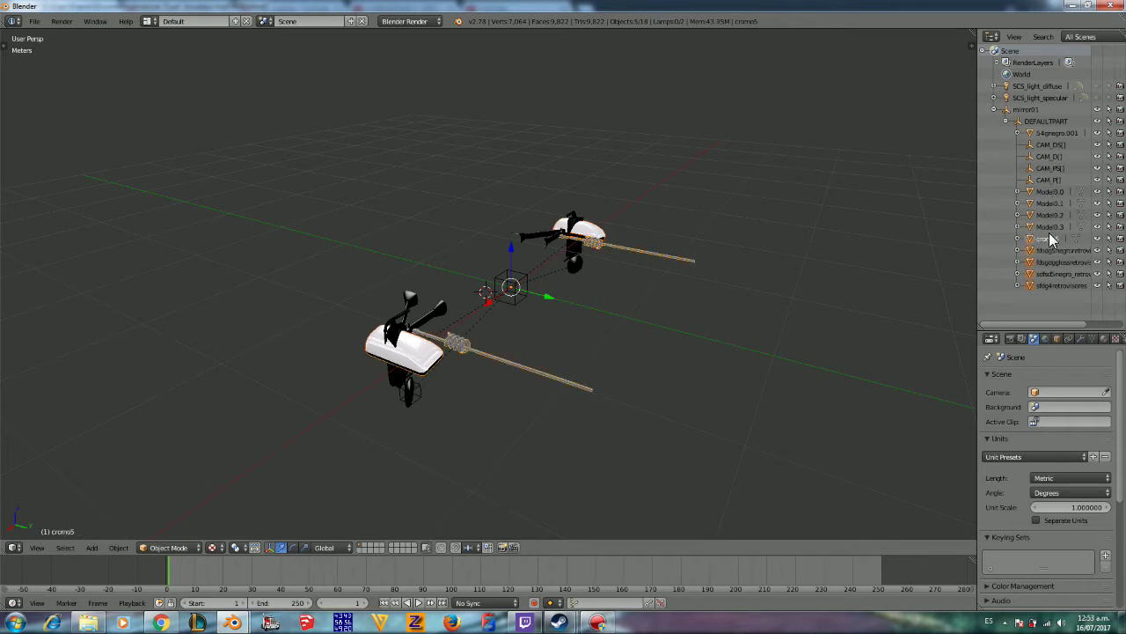
pyautogui.keyDown('ctrl'); pyautogui.click(1055, 132); pyautogui.keyUp('ctrl')
# Step: Apply Location & Rotation and Apply Parent Transform to the pasted mirror parts
pyautogui.click(1054, 338)
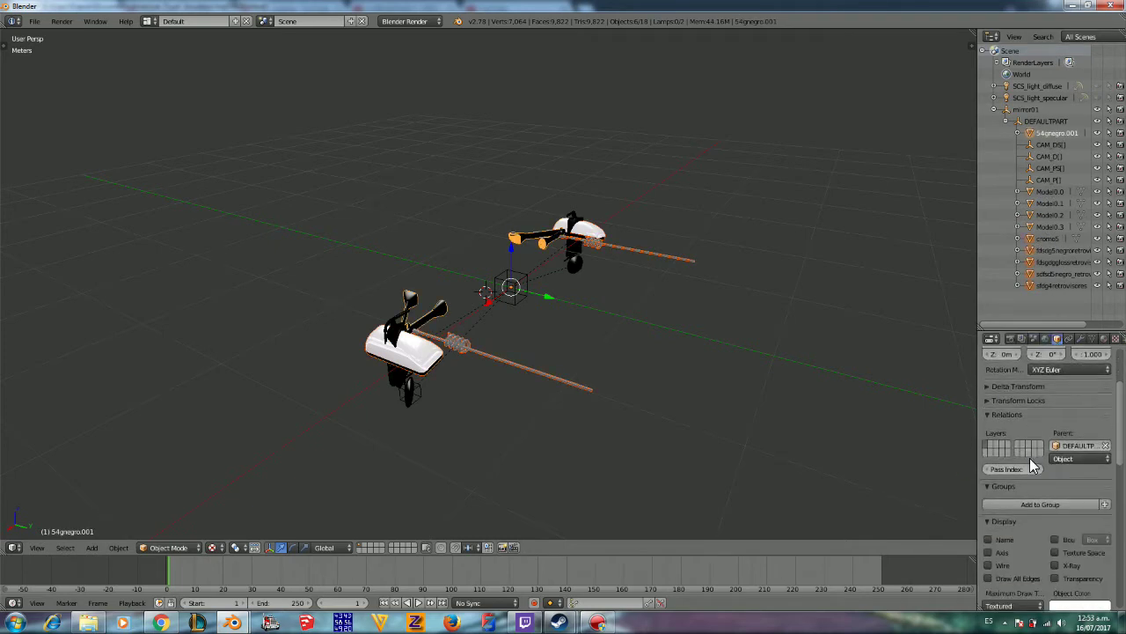
pyautogui.scroll(-3, 1029, 458)
pyautogui.scroll(-3, 1033, 471)
pyautogui.scroll(-3, 1031, 477)
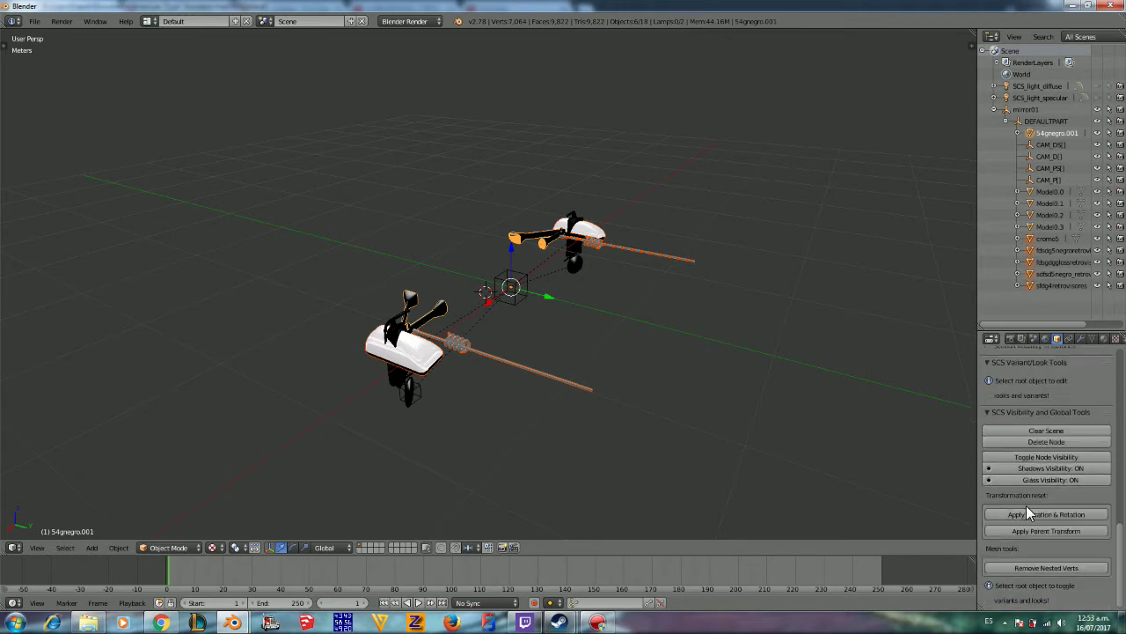
pyautogui.click(1028, 514)
pyautogui.click(1038, 528)
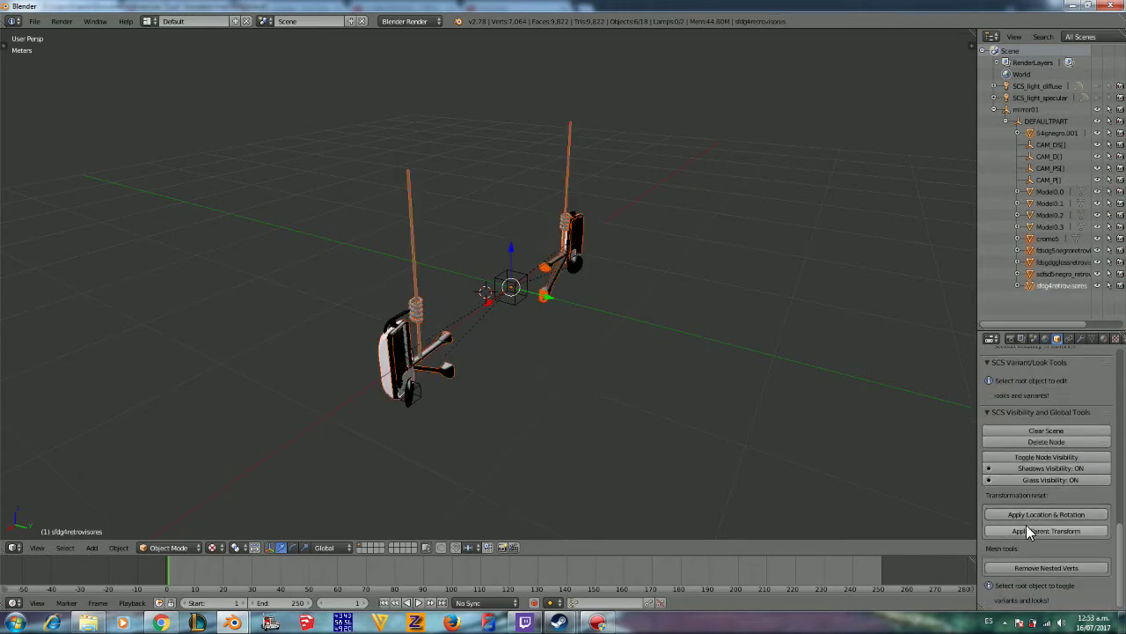
# Step: Move the mirror parts slightly into their final position
pyautogui.moveTo(731, 449); pyautogui.dragTo(558, 382, button='middle')
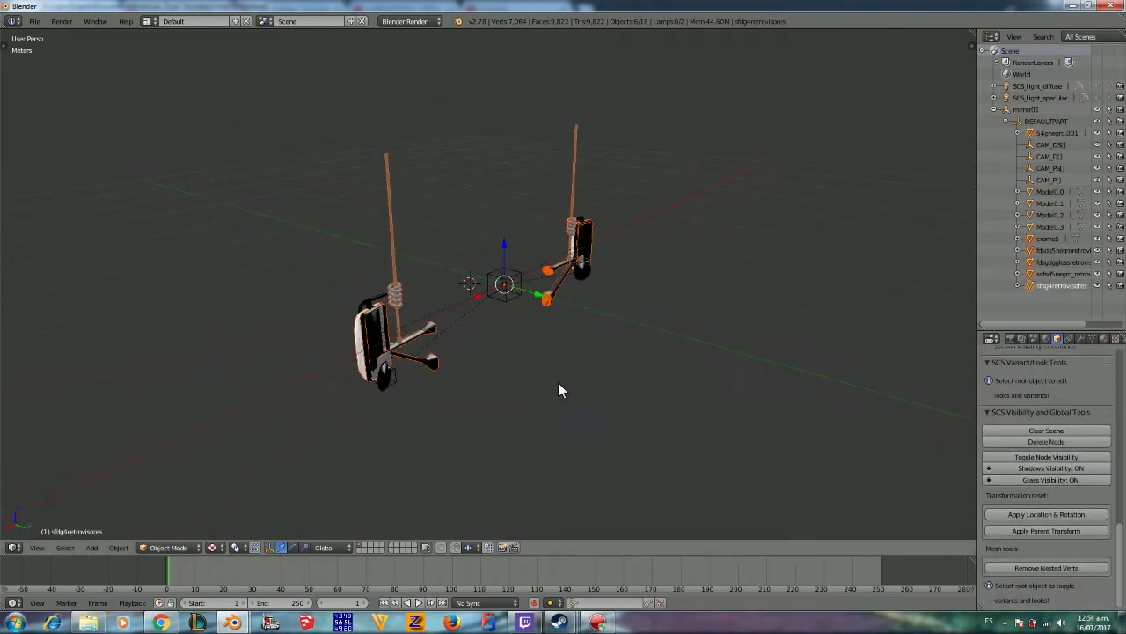
pyautogui.scroll(3, 505, 356)
pyautogui.press('g')
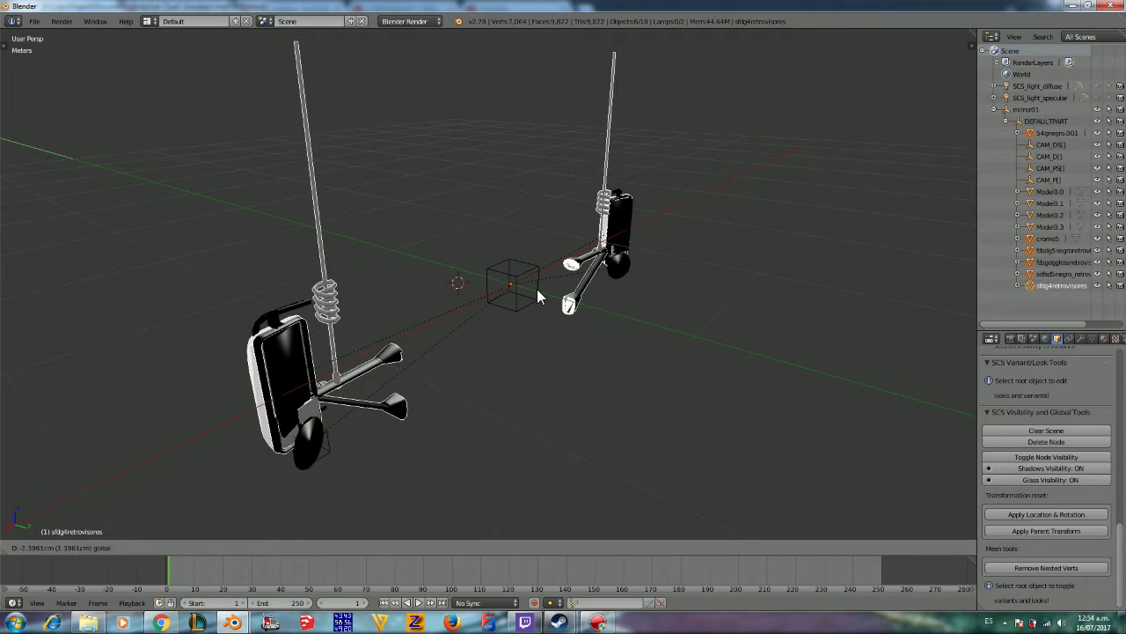
pyautogui.click(537, 289)
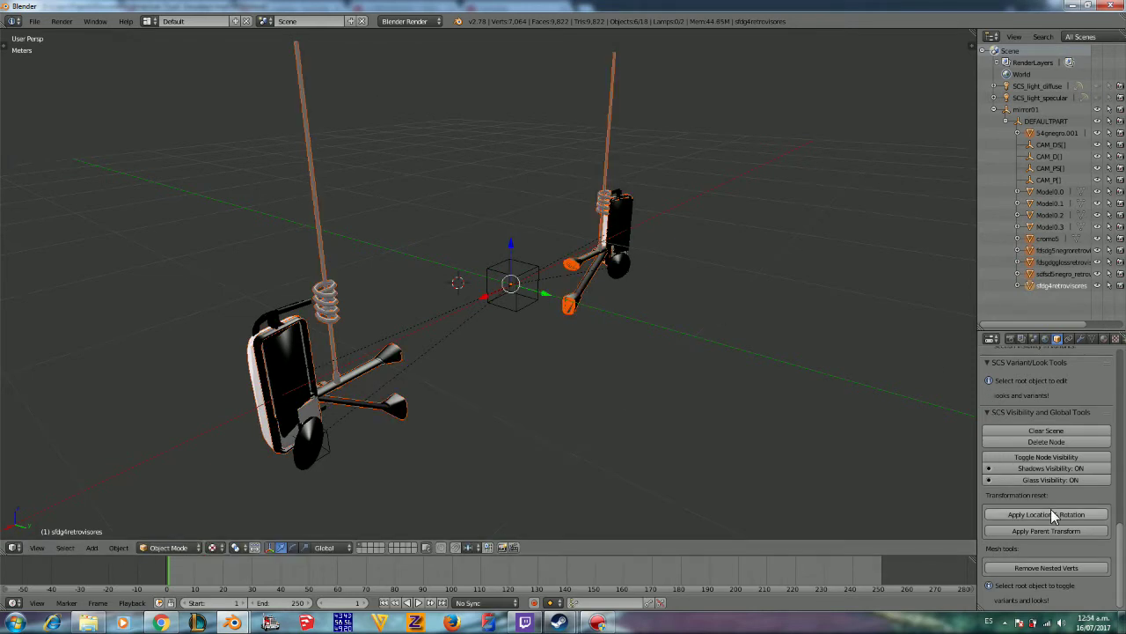
# Step: Delete the original Model0.0–Model0.3 meshes from DEFAULTPART
pyautogui.rightClick(1042, 224)
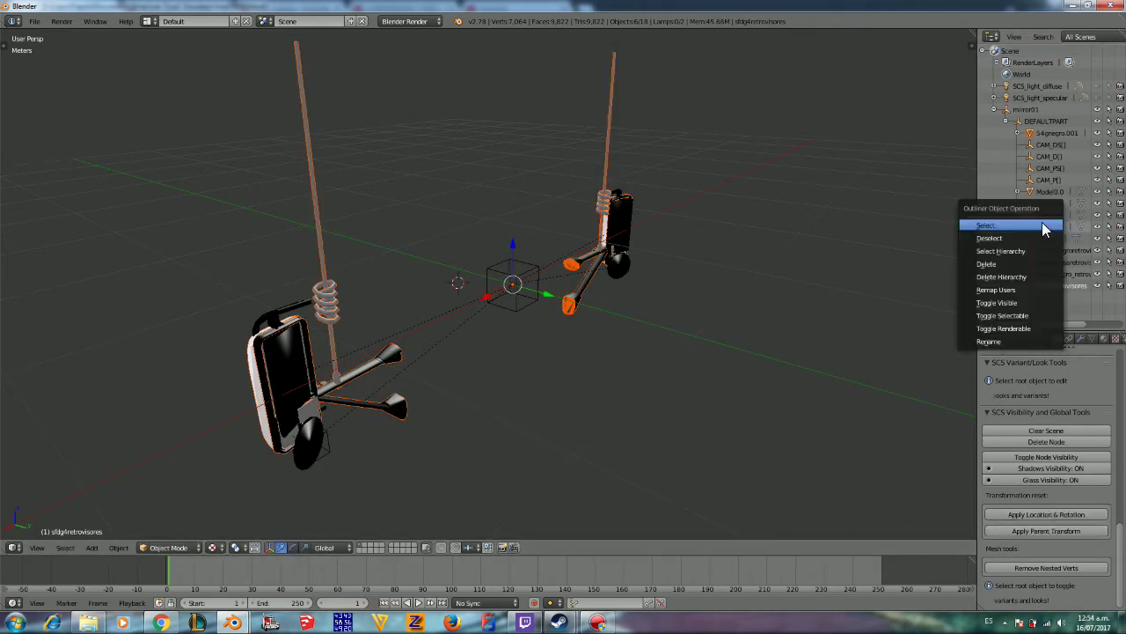
pyautogui.click(1009, 264)
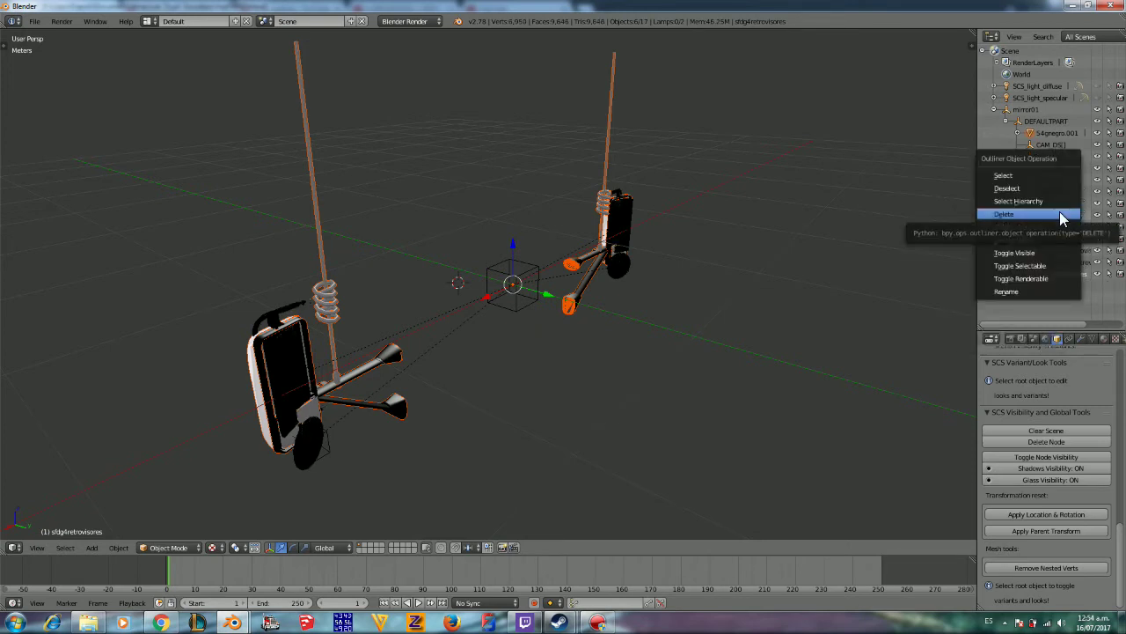
pyautogui.click(1060, 211)
pyautogui.rightClick(1062, 206)
pyautogui.click(1062, 204)
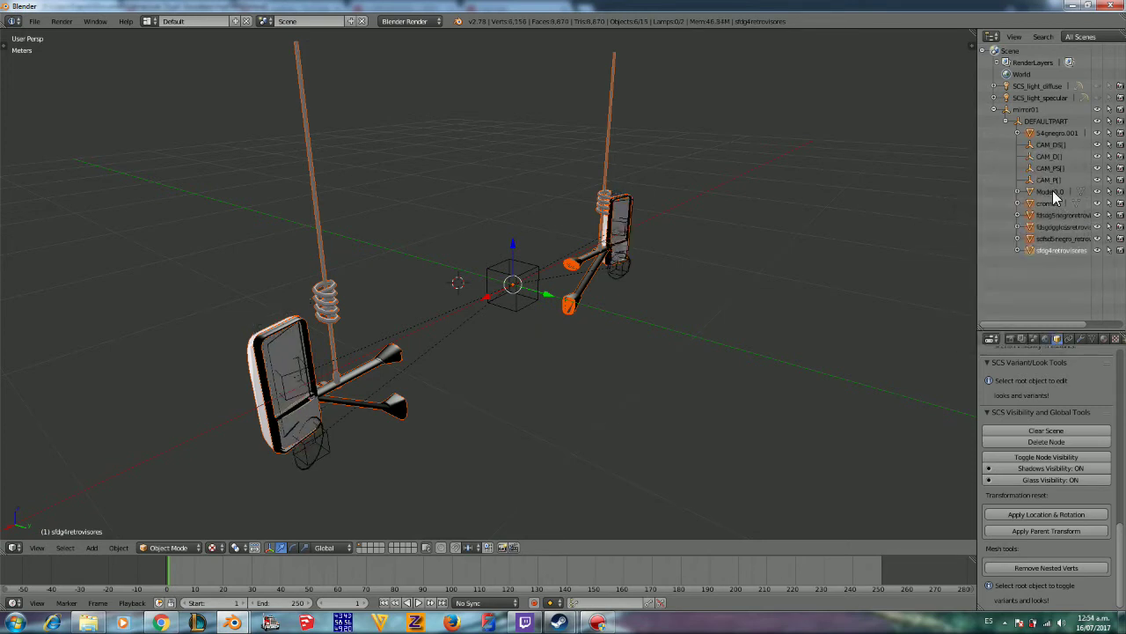
pyautogui.rightClick(1052, 190)
pyautogui.click(1052, 190)
pyautogui.moveTo(894, 269)
pyautogui.mouseDown(button='middle')
pyautogui.moveTo(690, 317)
pyautogui.moveTo(705, 289)
pyautogui.moveTo(641, 297)
pyautogui.mouseUp(button='middle')
pyautogui.scroll(3, 710, 340)
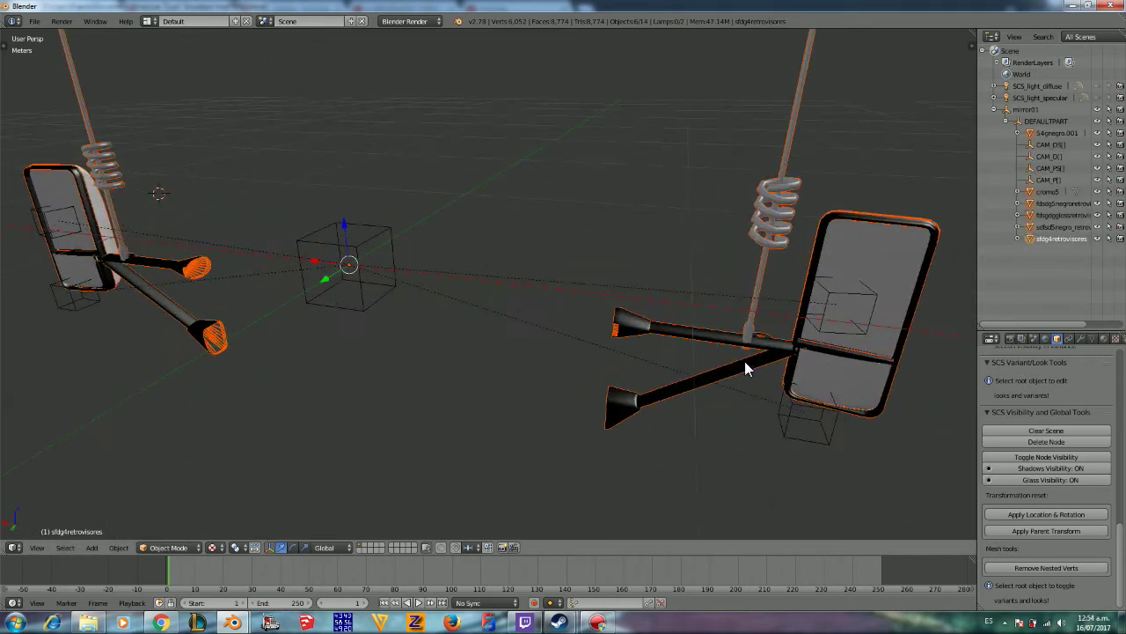
# Step: Try repositioning the CAM_F[] and CAM_PS[] camera locators on the mirror
pyautogui.moveTo(742, 363); pyautogui.dragTo(699, 326, button='middle')
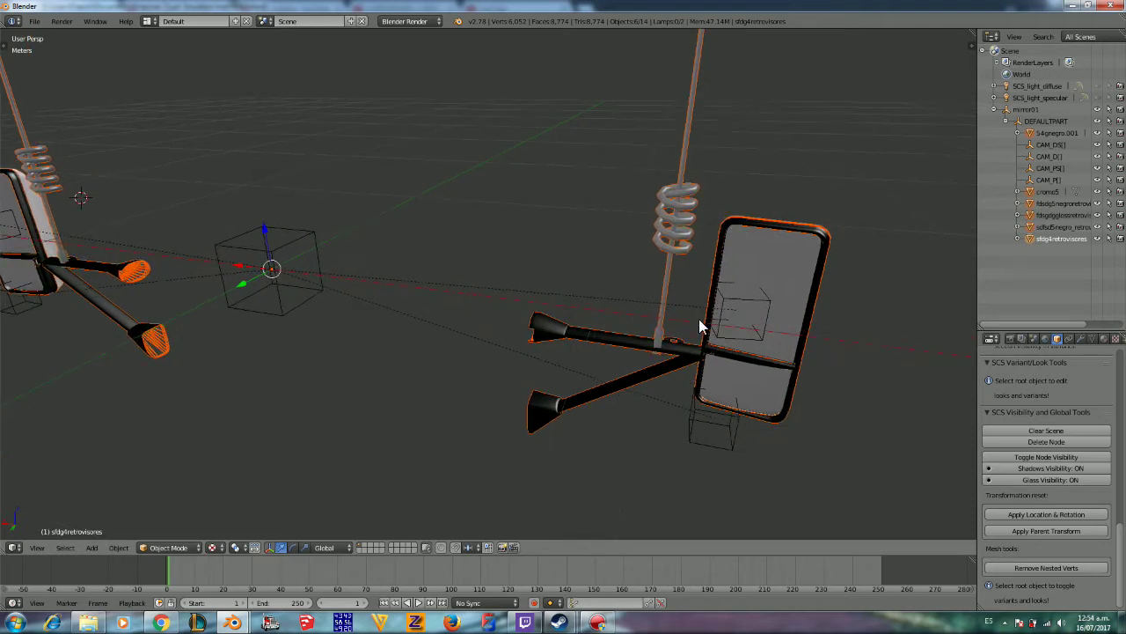
pyautogui.rightClick(721, 321)
pyautogui.press('g')
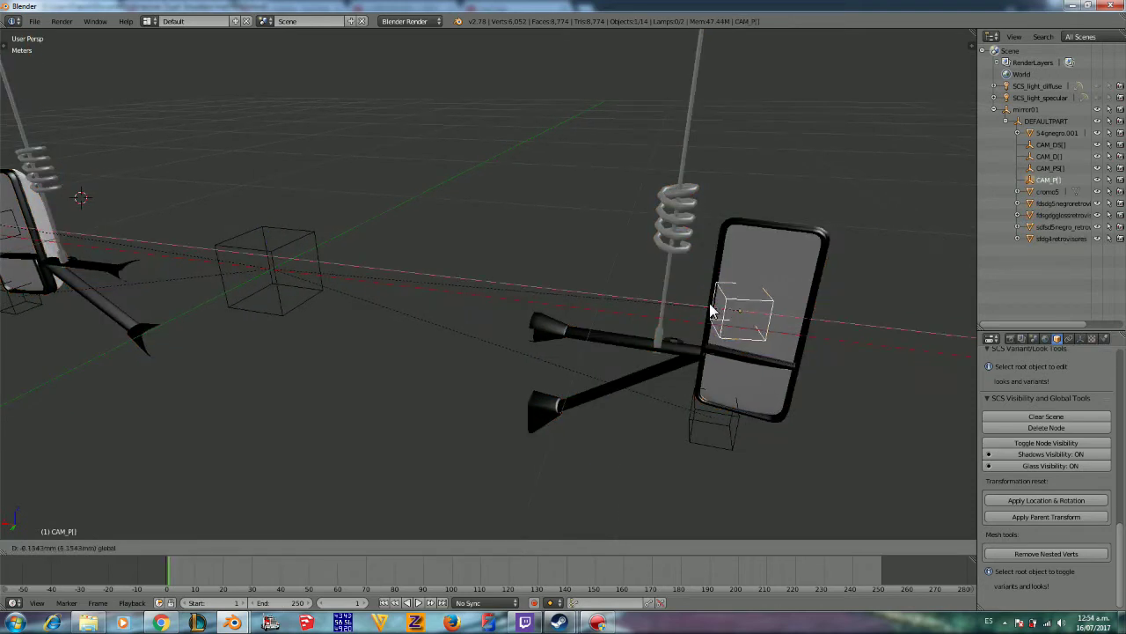
pyautogui.press('Escape')
pyautogui.press('g')
pyautogui.press('z')
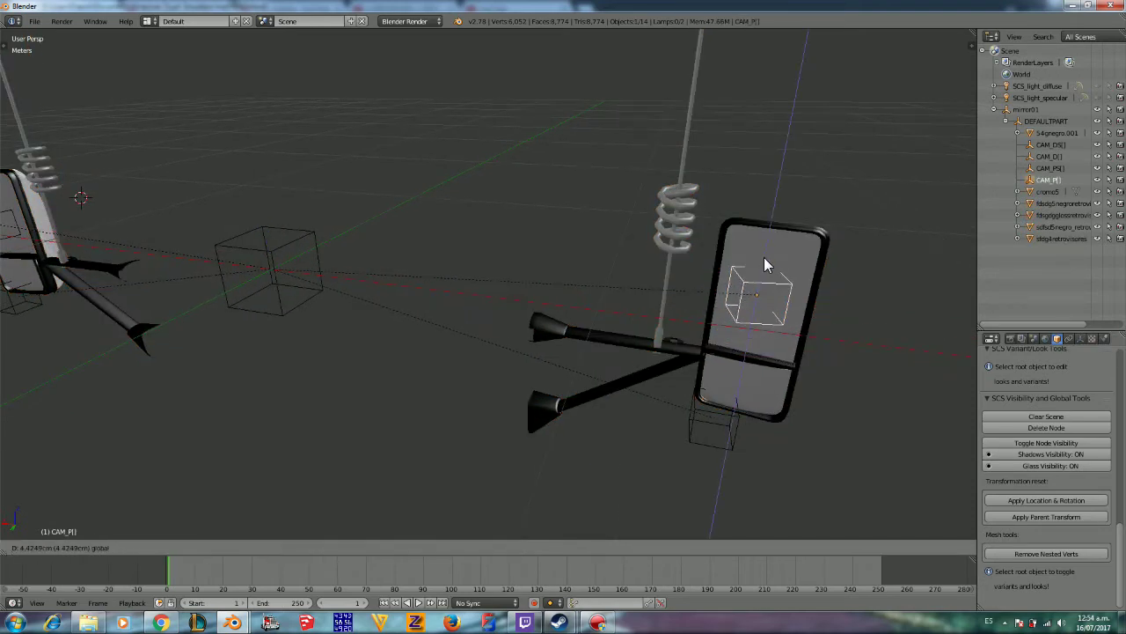
pyautogui.press('Escape')
pyautogui.rightClick(731, 429)
pyautogui.moveTo(720, 387)
pyautogui.mouseDown()
pyautogui.moveTo(731, 352)
pyautogui.moveTo(747, 361)
pyautogui.mouseUp()
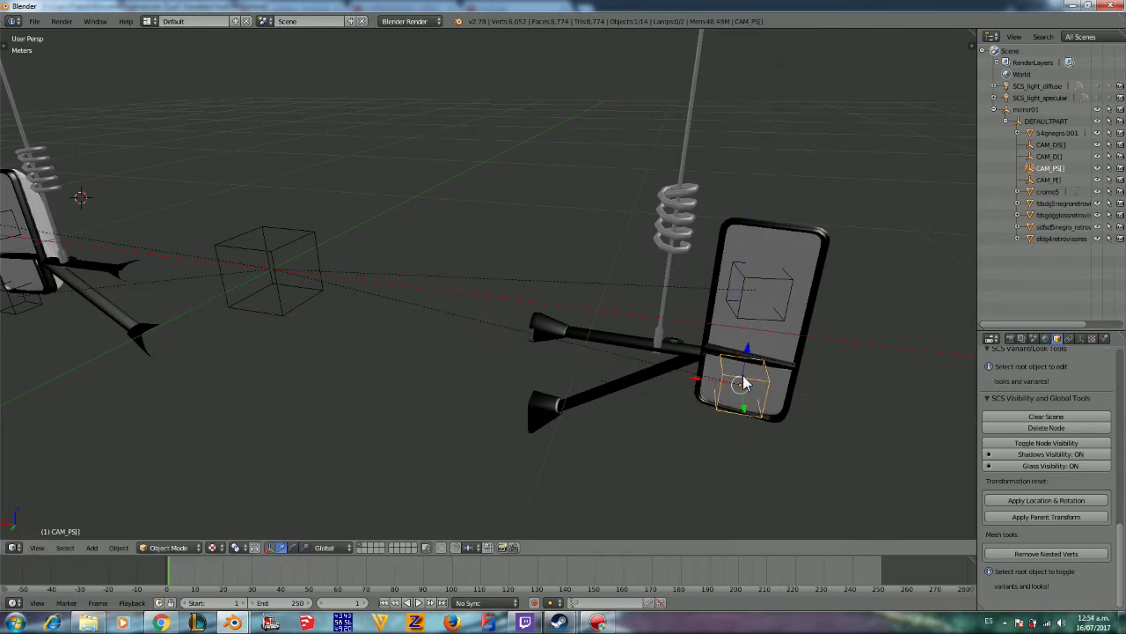
pyautogui.moveTo(746, 415); pyautogui.dragTo(746, 354)
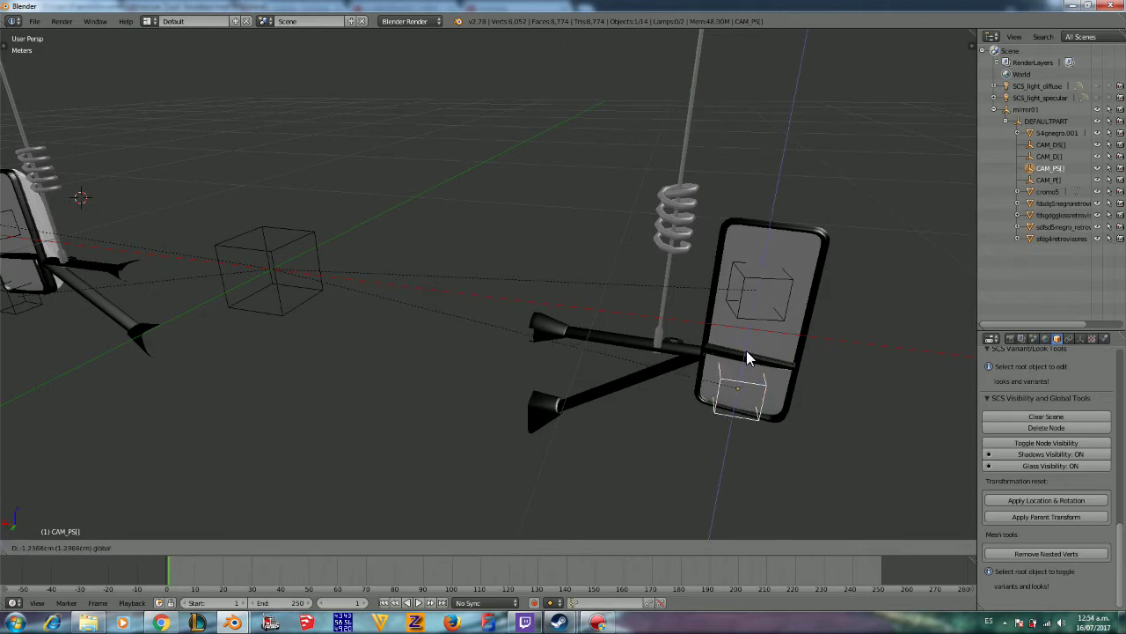
pyautogui.moveTo(274, 354); pyautogui.dragTo(595, 422, button='middle')
# Step: Lower the CAM_DS[] locator vertically into the mirror's bottom glass
pyautogui.rightClick(279, 292)
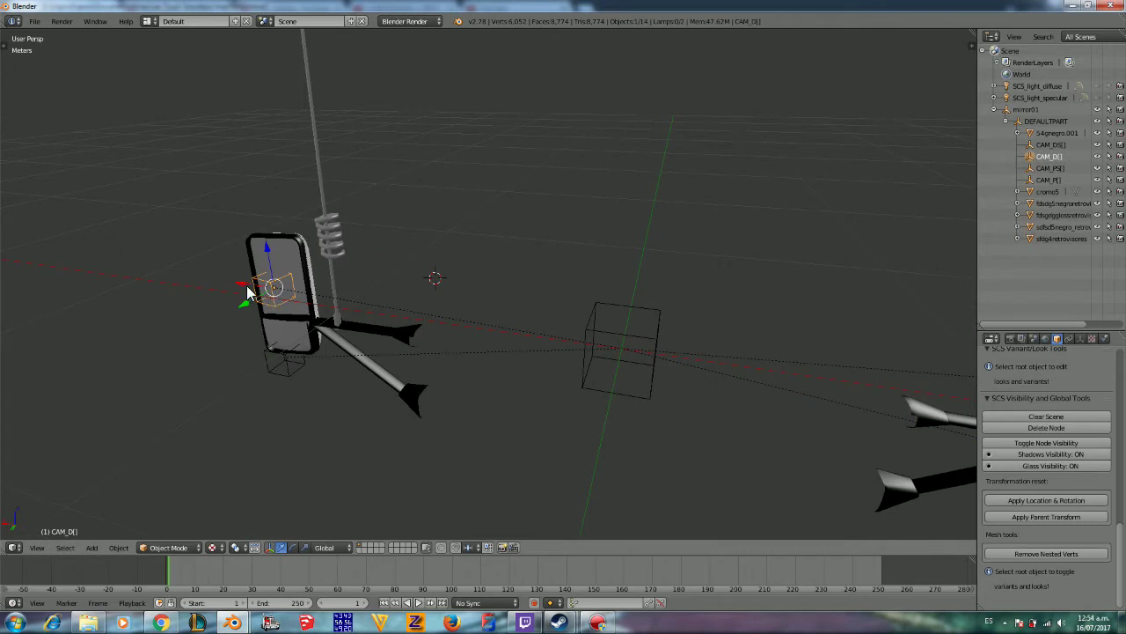
pyautogui.moveTo(266, 308)
pyautogui.keyDown('shift'); pyautogui.mouseDown(button='middle')
pyautogui.moveTo(430, 354)
pyautogui.moveTo(501, 409)
pyautogui.mouseUp(button='middle'); pyautogui.keyUp('shift')
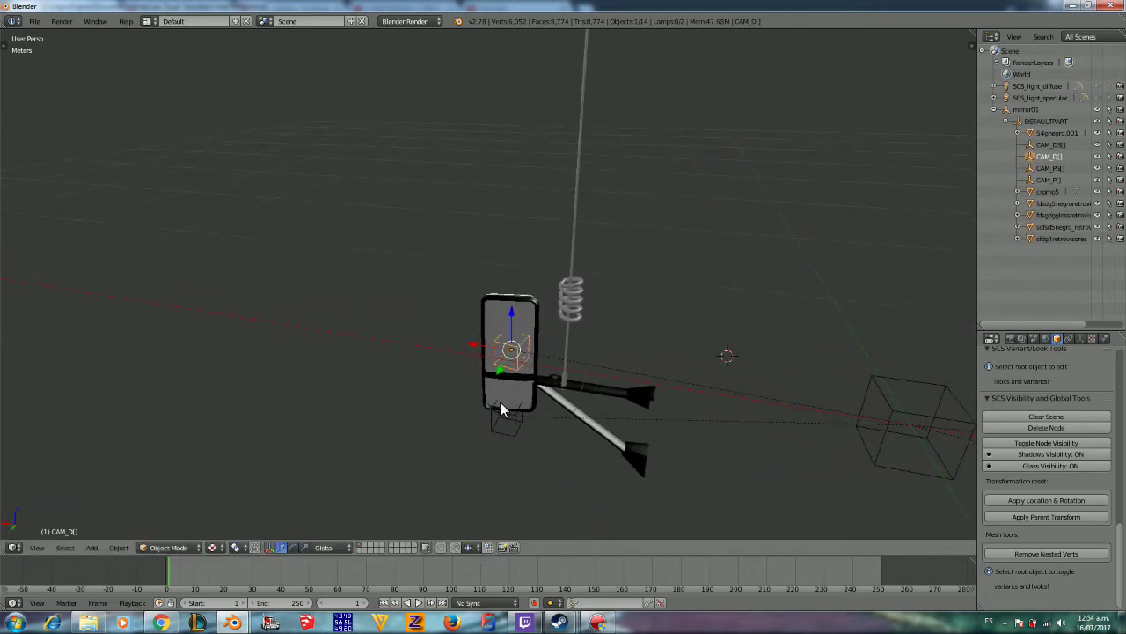
pyautogui.rightClick(499, 426)
pyautogui.press('g')
pyautogui.press('z')
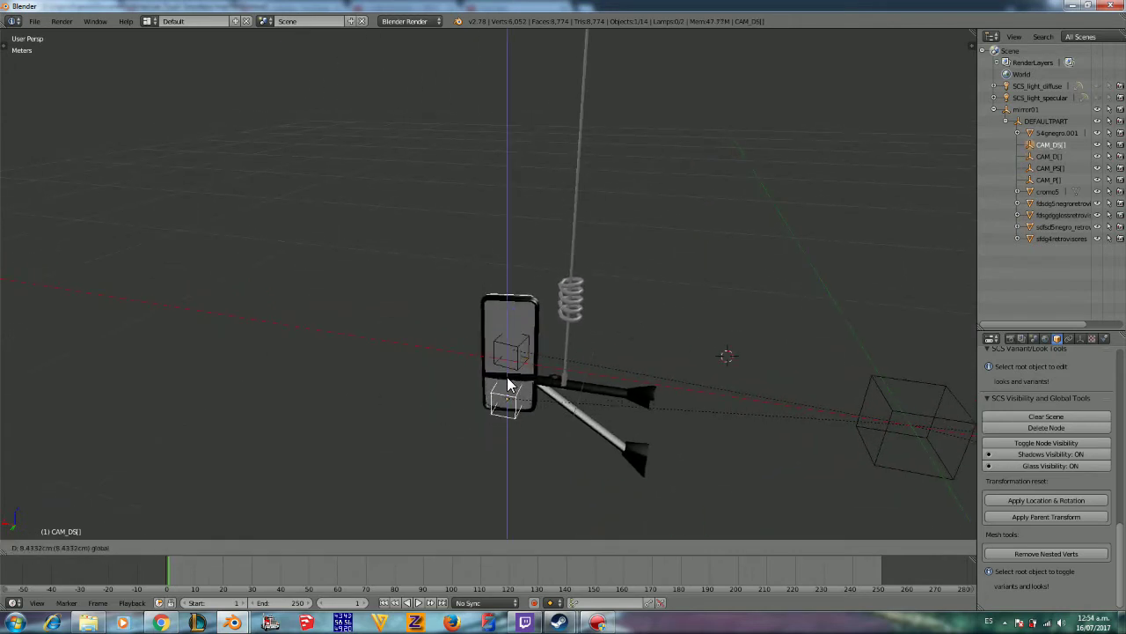
pyautogui.click(509, 380)
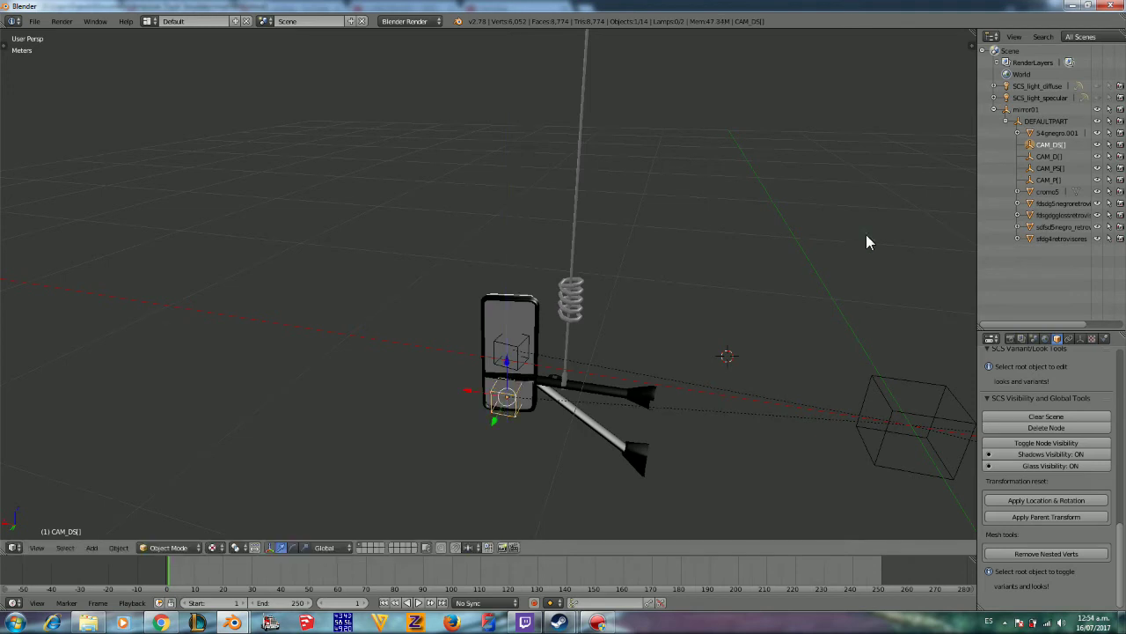
# Step: Apply location and rotation to CAM_F[], CAM_PS[], CAM_D[] and CAM_DS[]
pyautogui.click(1046, 181)
pyautogui.keyDown('ctrl'); pyautogui.click(1046, 168); pyautogui.keyUp('ctrl')
pyautogui.keyDown('ctrl'); pyautogui.click(1048, 157); pyautogui.keyUp('ctrl')
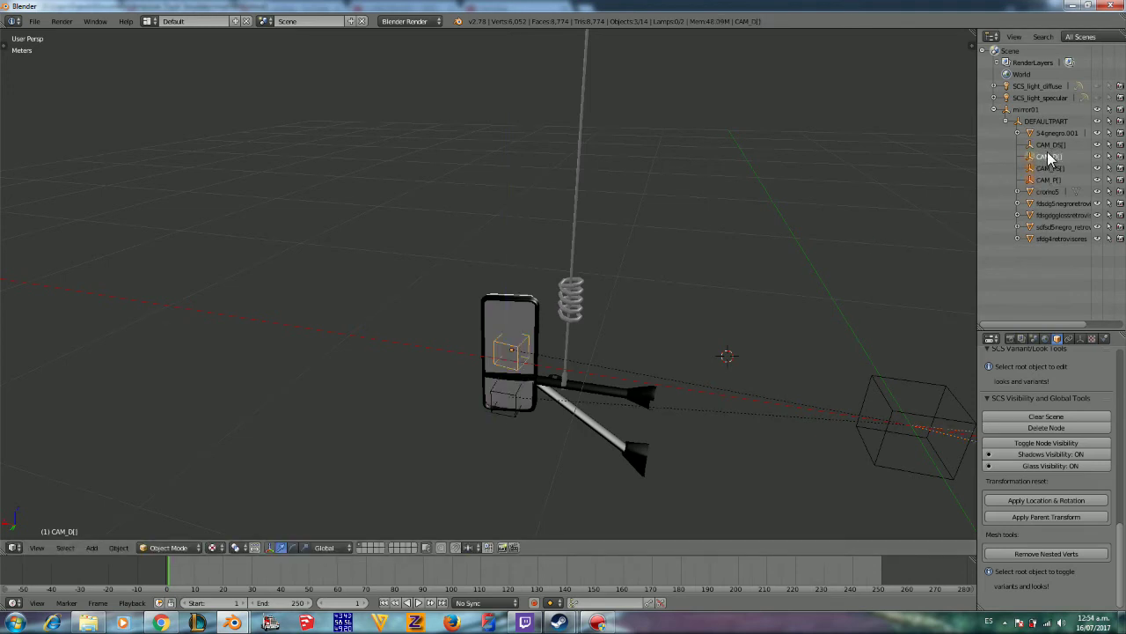
pyautogui.keyDown('ctrl'); pyautogui.click(1049, 145); pyautogui.keyUp('ctrl')
pyautogui.click(1003, 502)
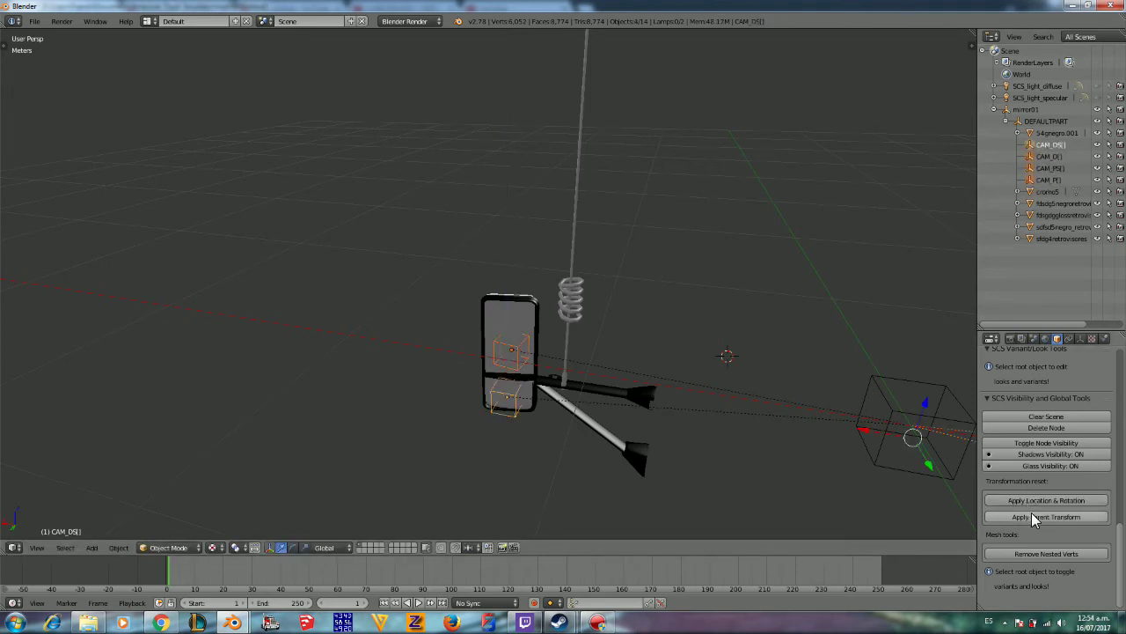
pyautogui.click(996, 109)
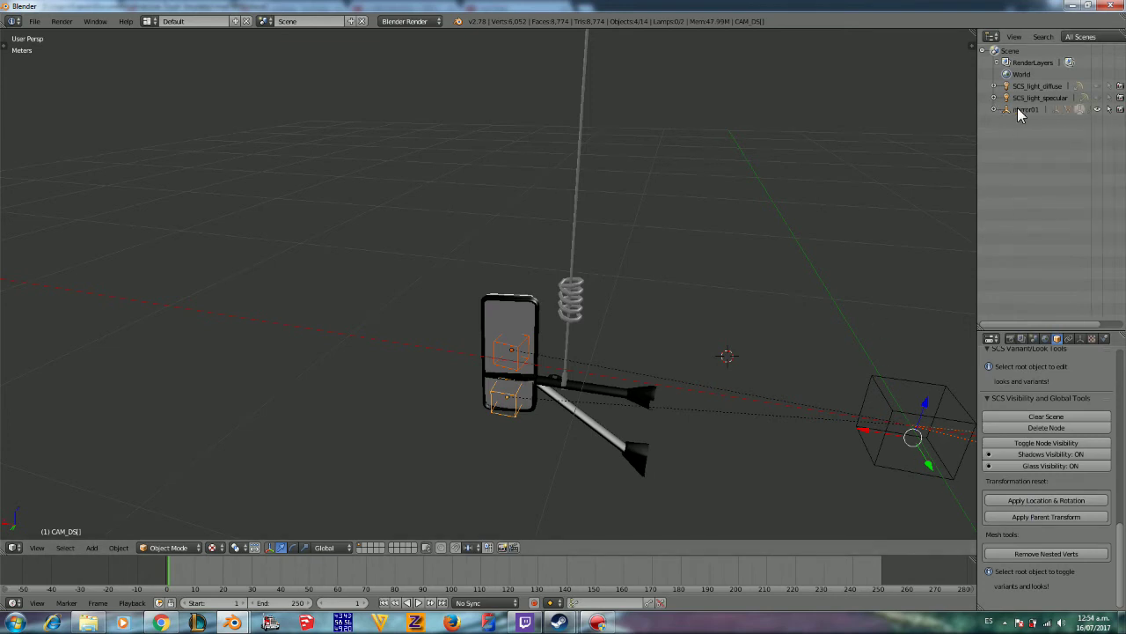
# Step: Open the SCSoft Model (.pmd) exporter for mirror01, snapped to the right half beside Explorer
pyautogui.click(1023, 109)
pyautogui.click(33, 20)
pyautogui.moveTo(53, 245)
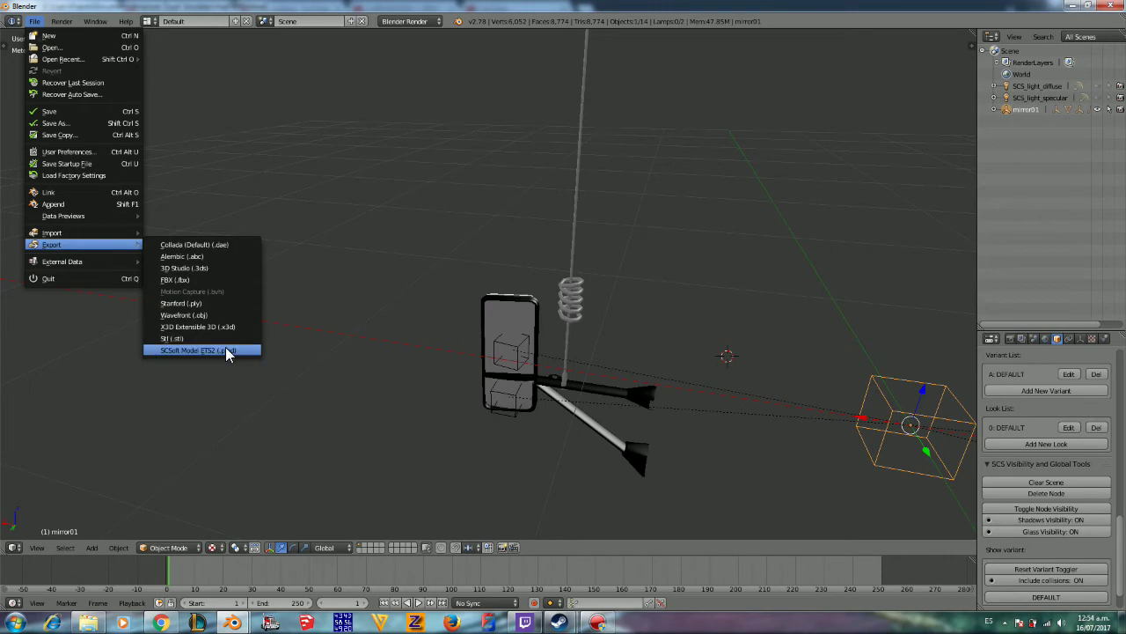
pyautogui.click(226, 349)
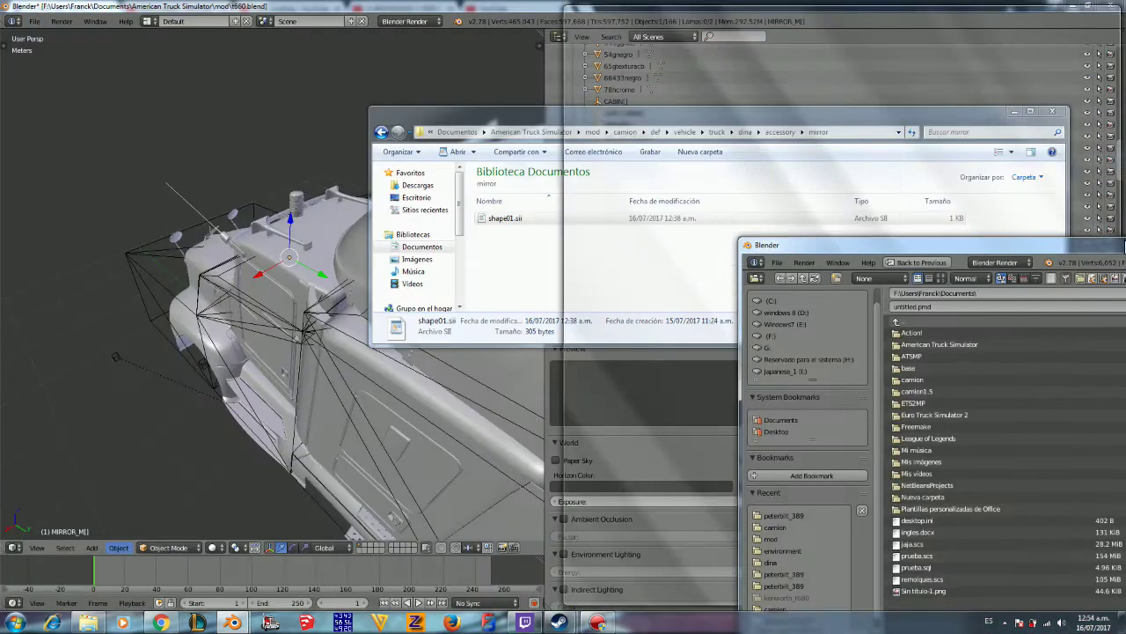
pyautogui.moveTo(391, 9); pyautogui.dragTo(1125, 247)
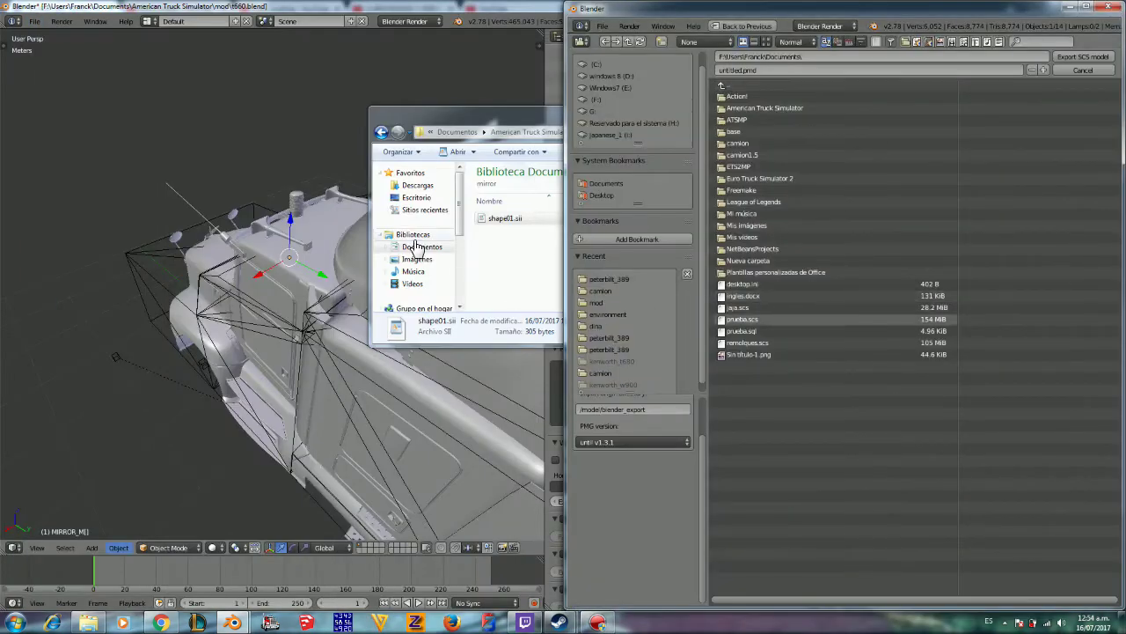
pyautogui.moveTo(507, 111); pyautogui.dragTo(2, 110)
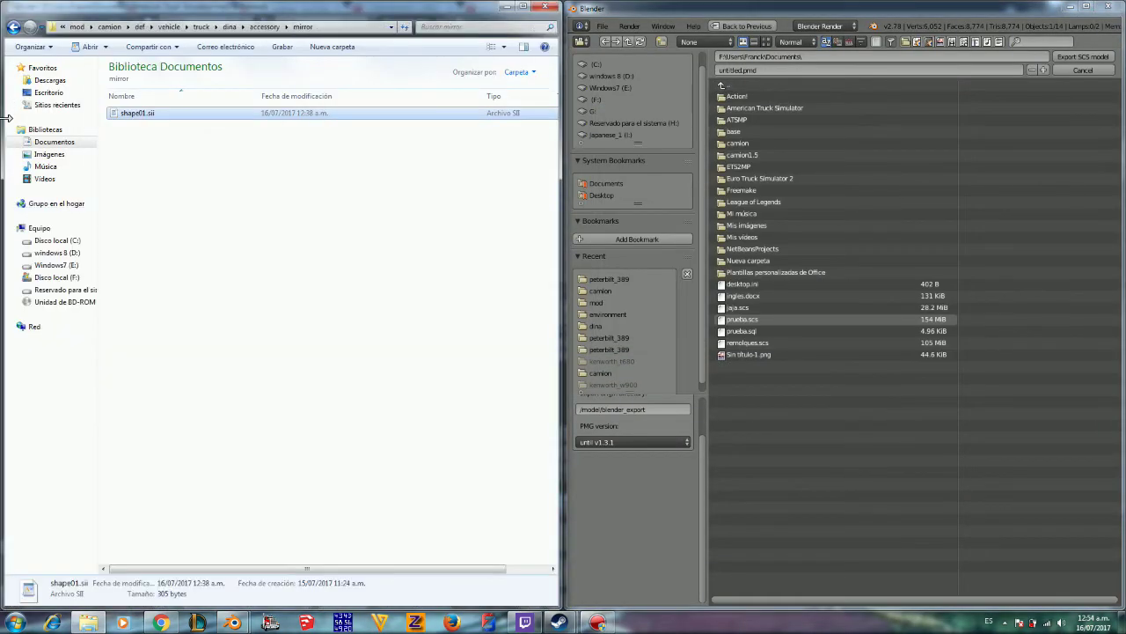
# Step: Browse Explorer to Documentos\camion1.5\vehicle\truck\upgrade\mirror\peterbilt_389
pyautogui.click(49, 154)
pyautogui.click(51, 143)
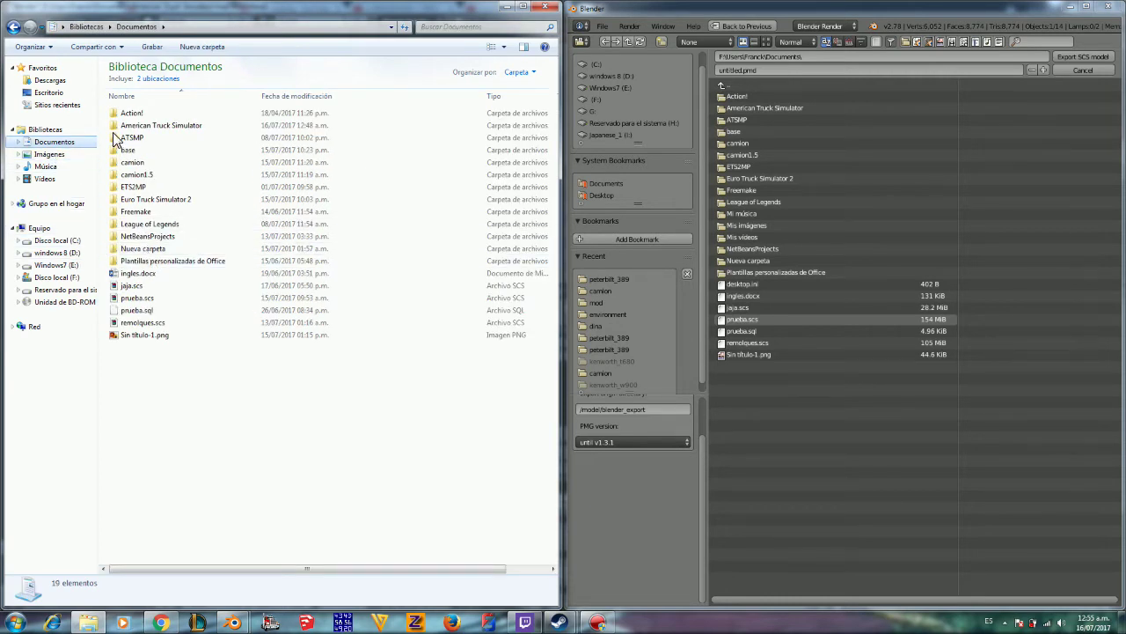
pyautogui.doubleClick(163, 176)
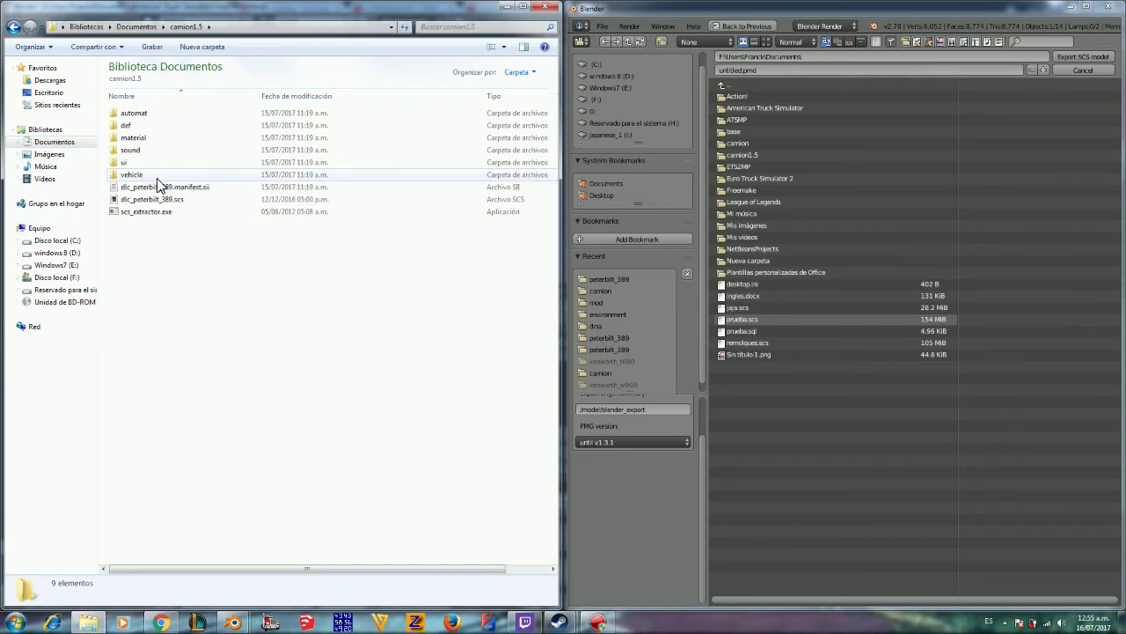
pyautogui.doubleClick(158, 176)
pyautogui.doubleClick(155, 116)
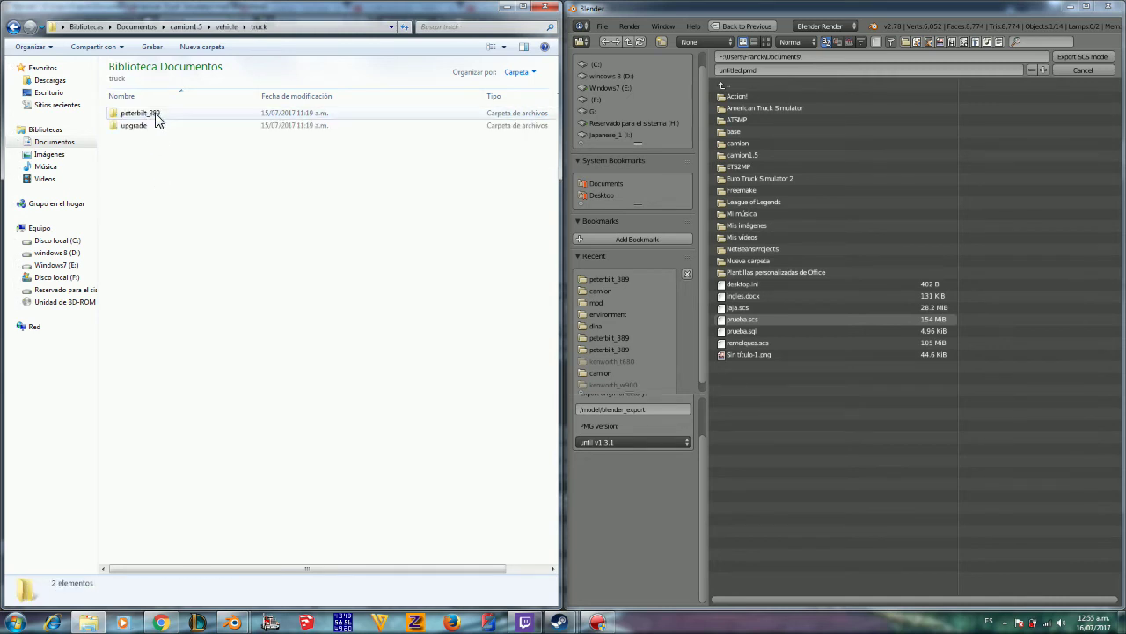
pyautogui.doubleClick(154, 128)
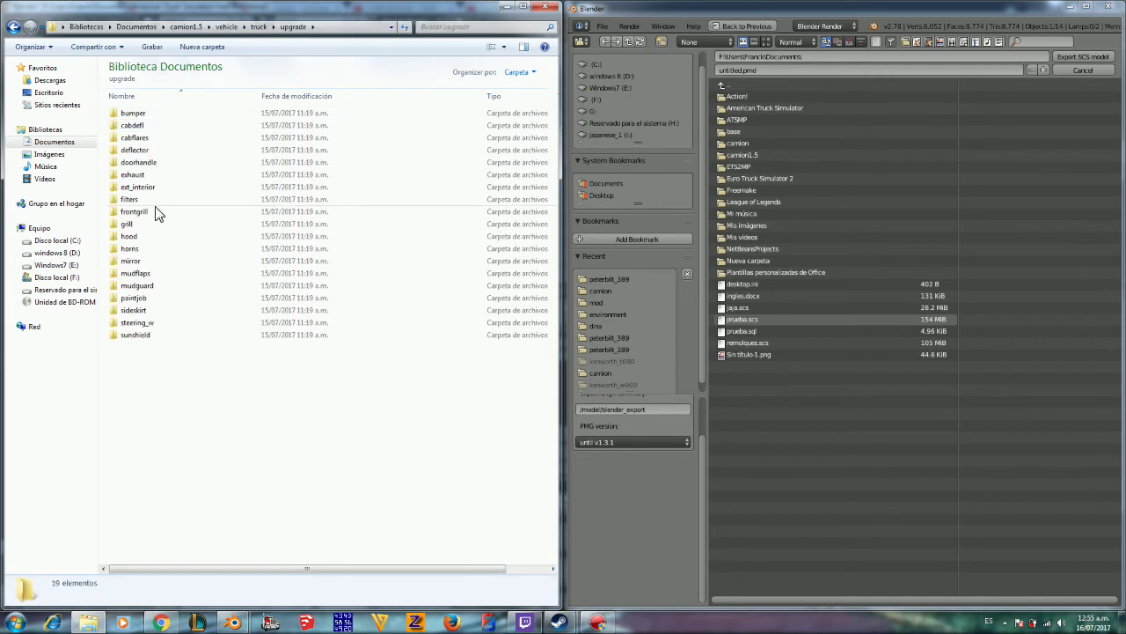
pyautogui.doubleClick(166, 263)
pyautogui.doubleClick(154, 115)
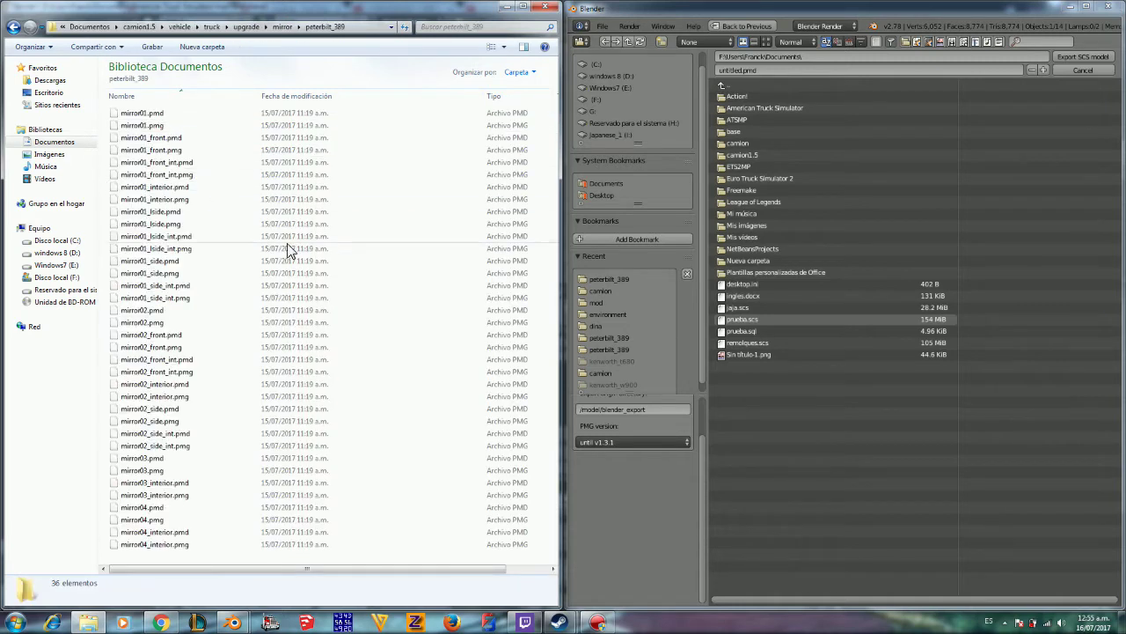
# Step: Apply the Dina export preset with origin /vehicle/truck/upgrade/mirror/dina/
pyautogui.click(642, 410)
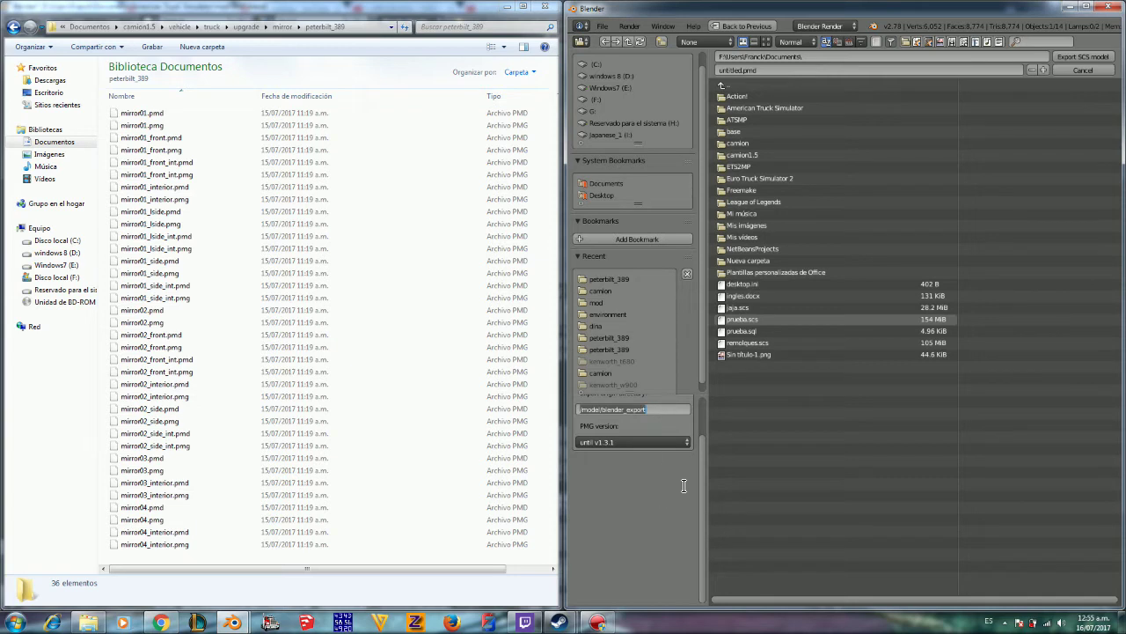
pyautogui.press('Return')
pyautogui.scroll(2, 699, 457)
pyautogui.click(670, 419)
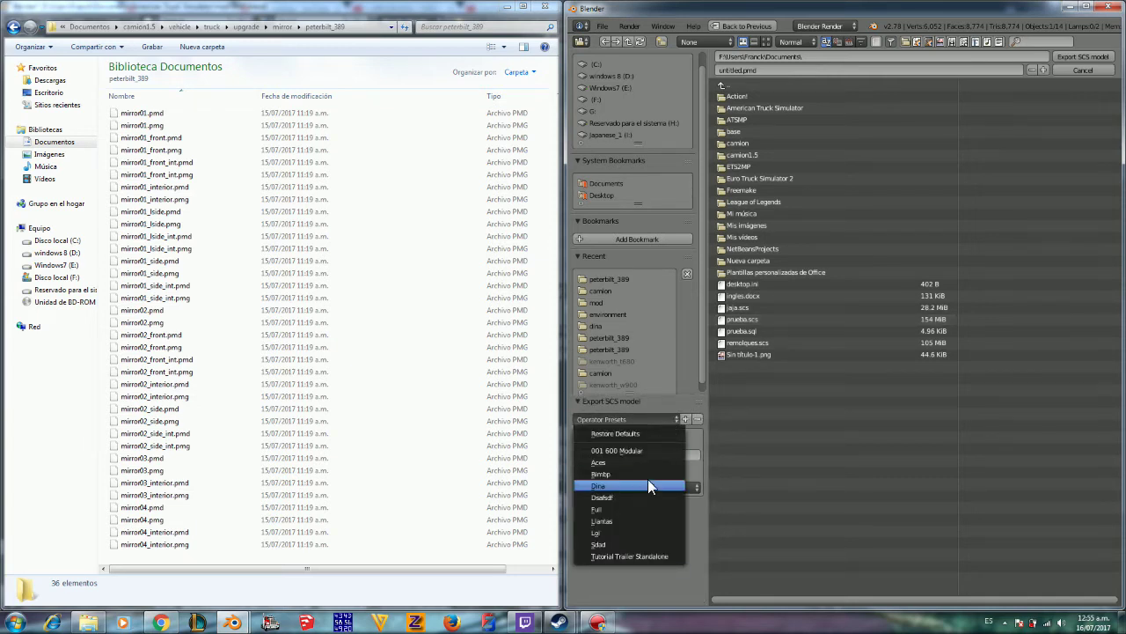
pyautogui.click(621, 485)
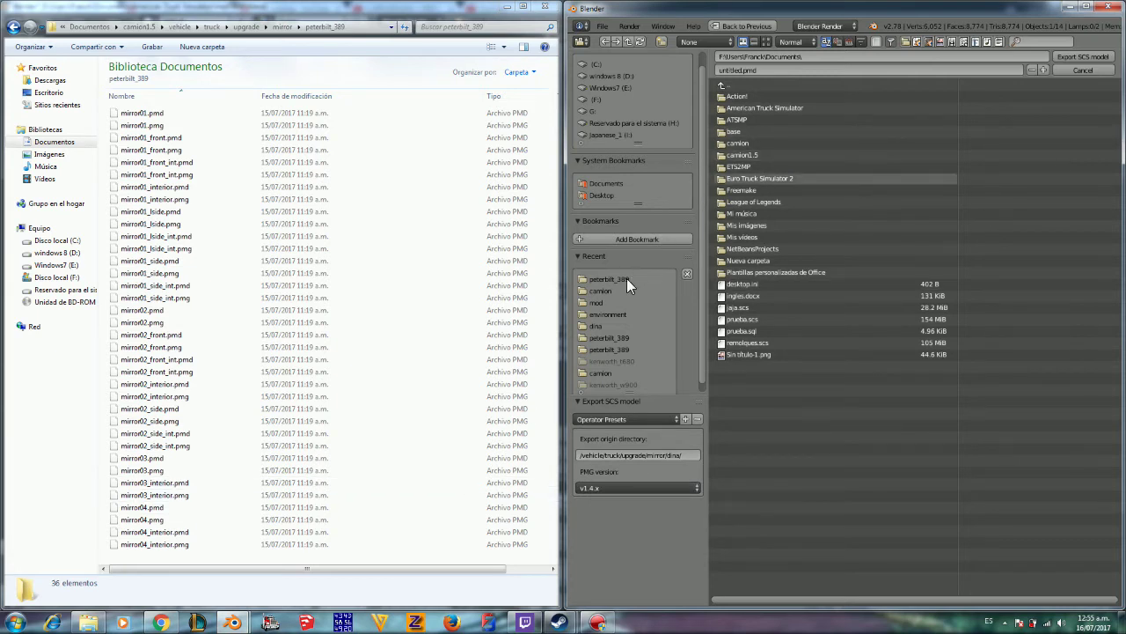
# Step: Export the mirror SCS model into American Truck Simulator\mod\camion
pyautogui.click(776, 108)
pyautogui.click(759, 106)
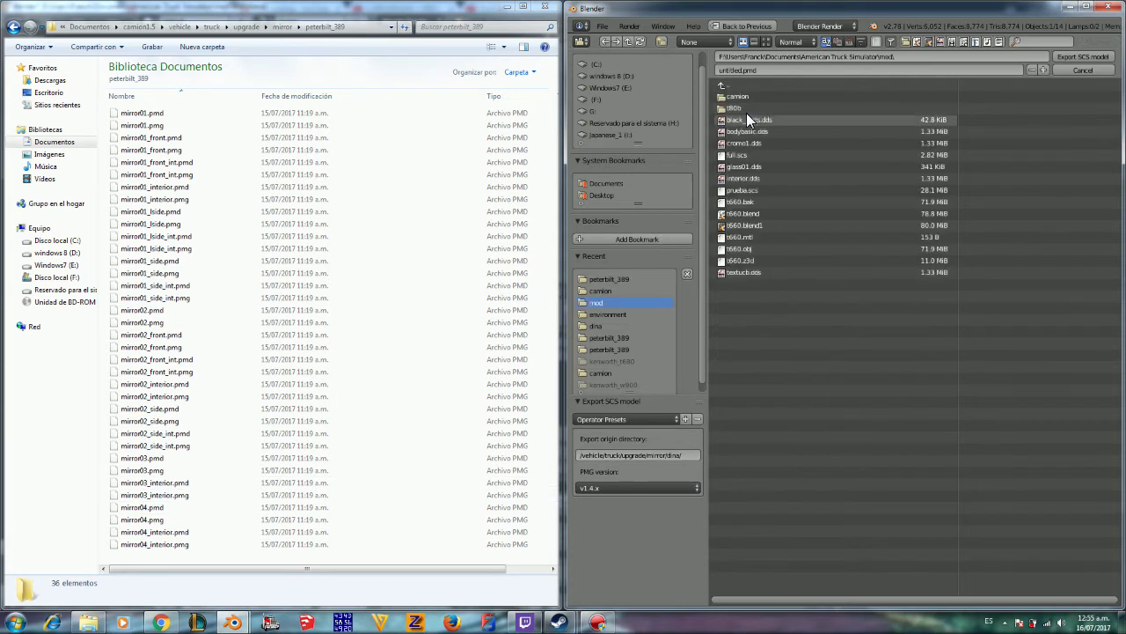
pyautogui.click(750, 95)
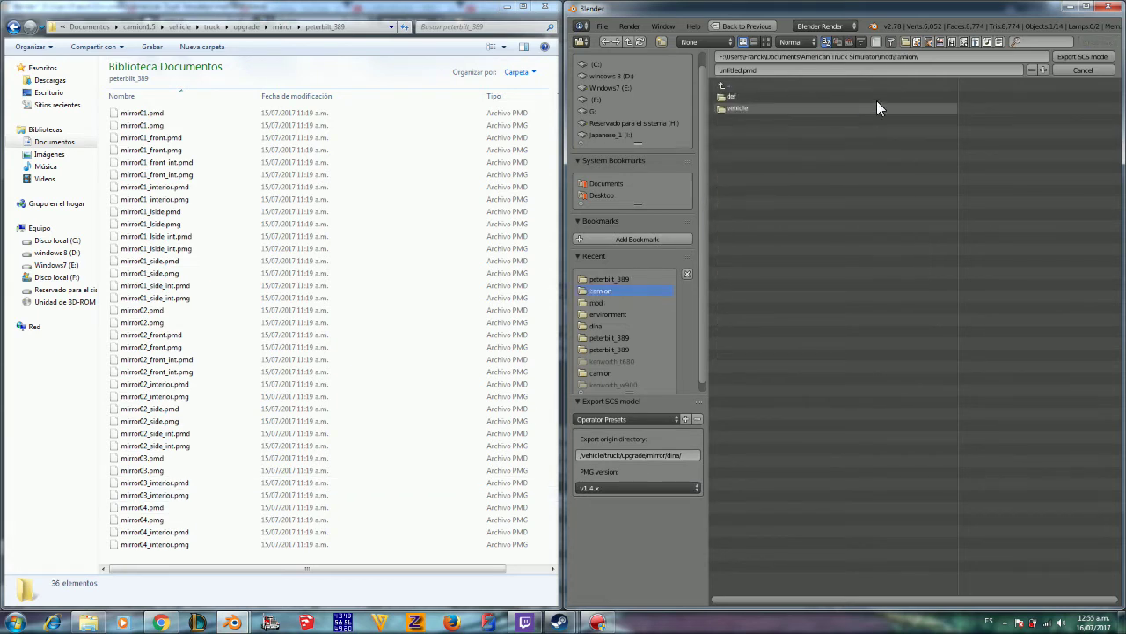
pyautogui.click(1091, 58)
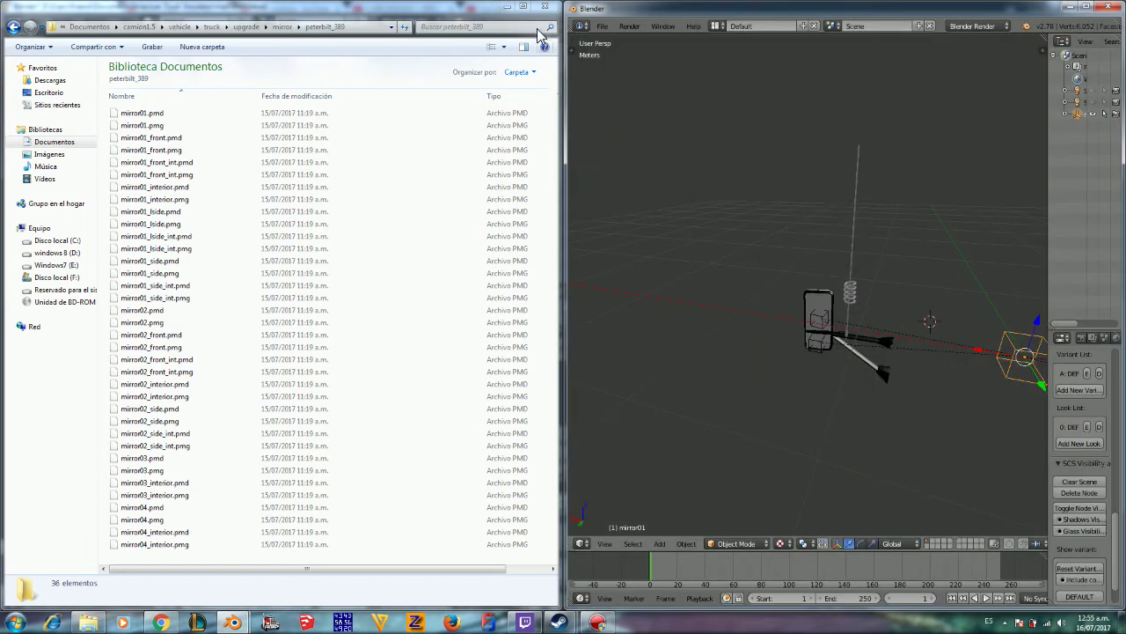
pyautogui.click(605, 28)
pyautogui.click(609, 31)
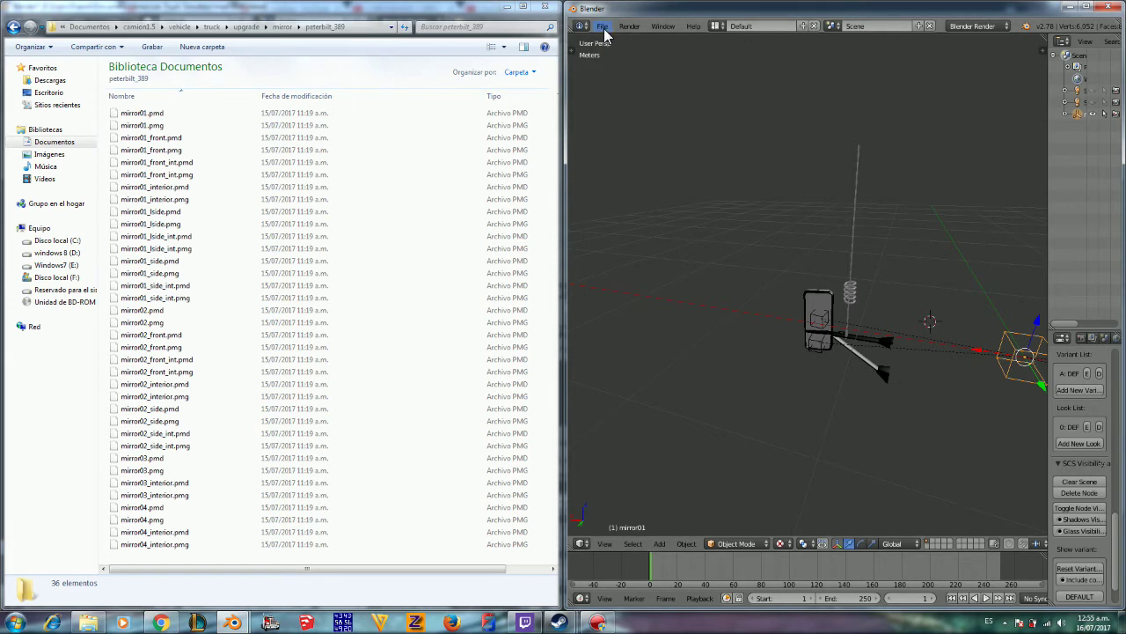
# Step: Save the mirror scene as retrovisores.blend and close its window
pyautogui.click(606, 28)
pyautogui.click(616, 116)
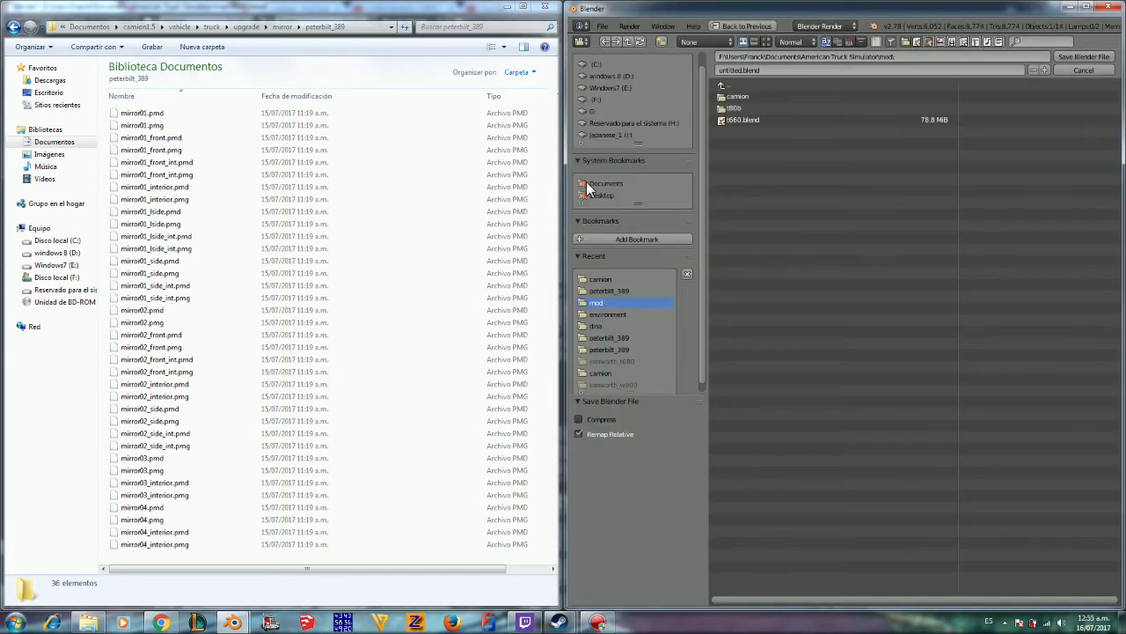
pyautogui.click(764, 69)
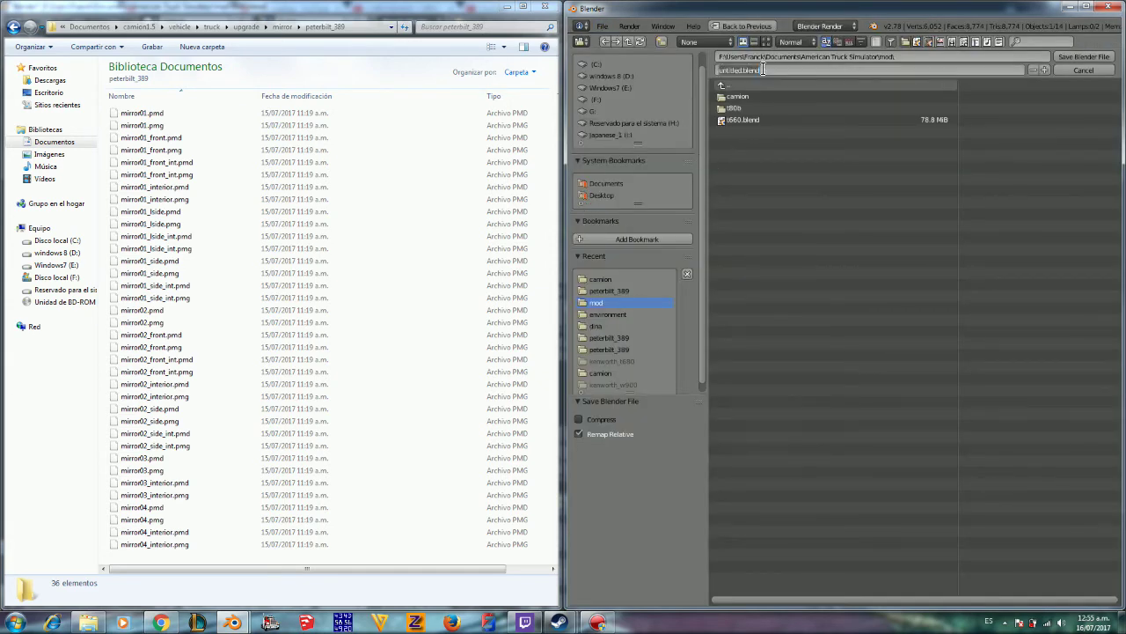
pyautogui.write('m')
pyautogui.press('Return')
pyautogui.click(1083, 57)
pyautogui.click(1104, 11)
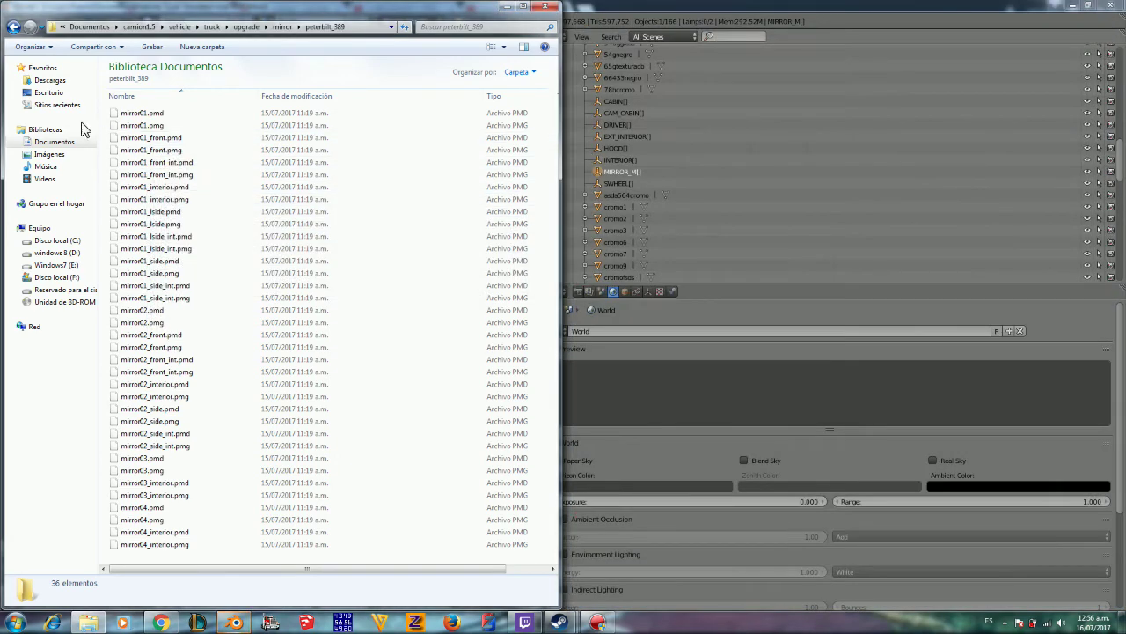
# Step: Step Explorer back up from peterbilt_389 to the Documentos library
pyautogui.click(14, 27)
pyautogui.click(14, 27)
pyautogui.click(14, 28)
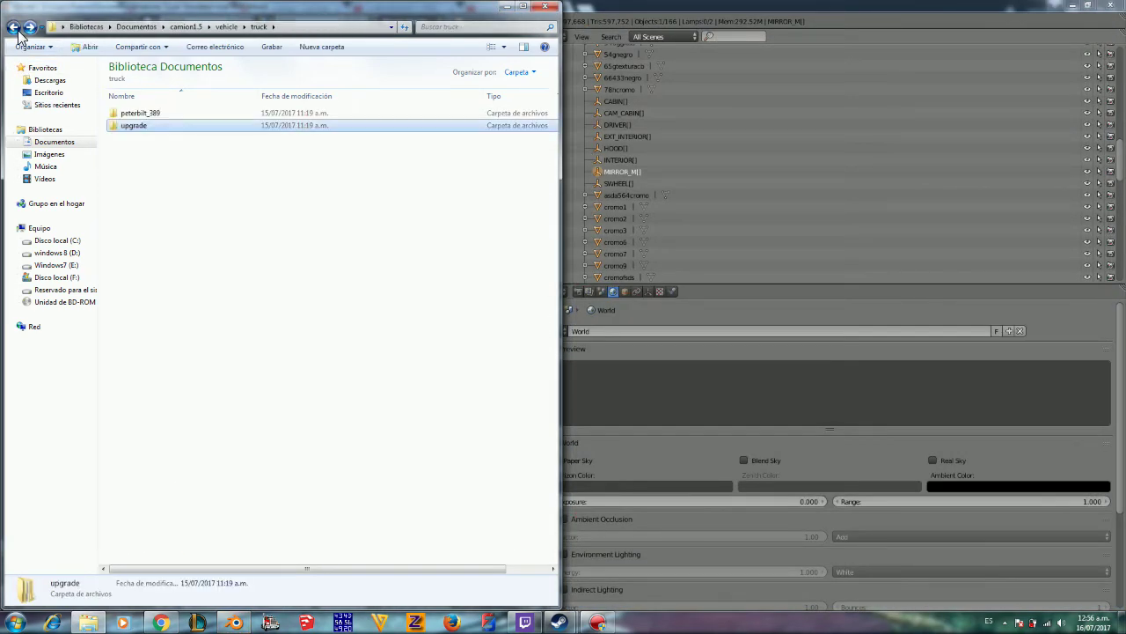
pyautogui.click(14, 28)
pyautogui.click(14, 27)
pyautogui.click(137, 27)
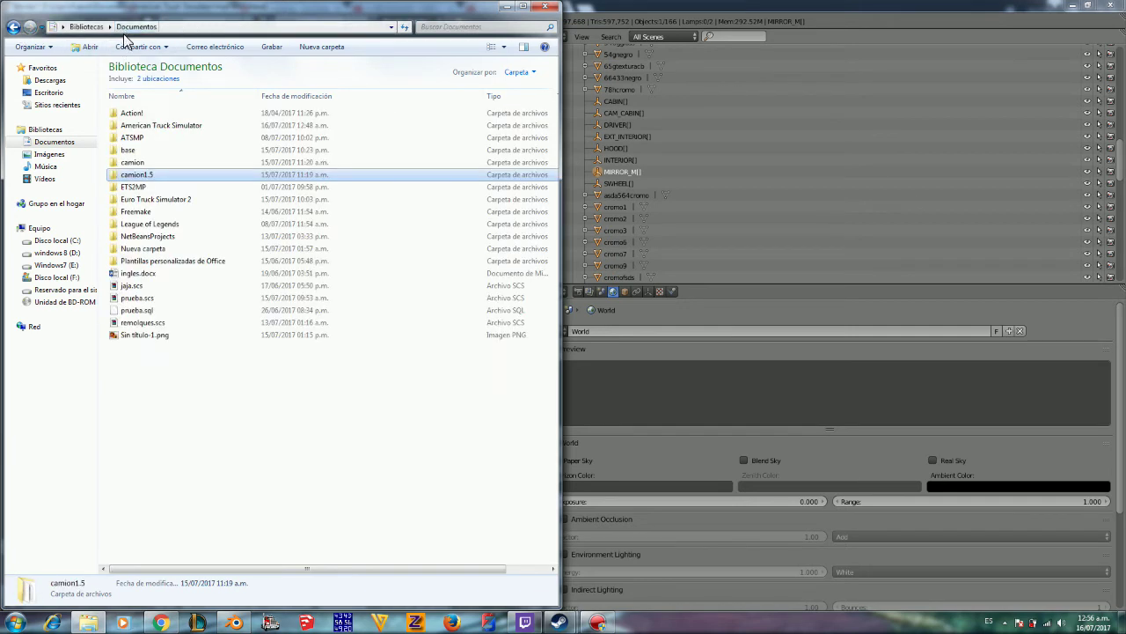
# Step: Save the t660.blend truck scene and close Blender
pyautogui.click(727, 17)
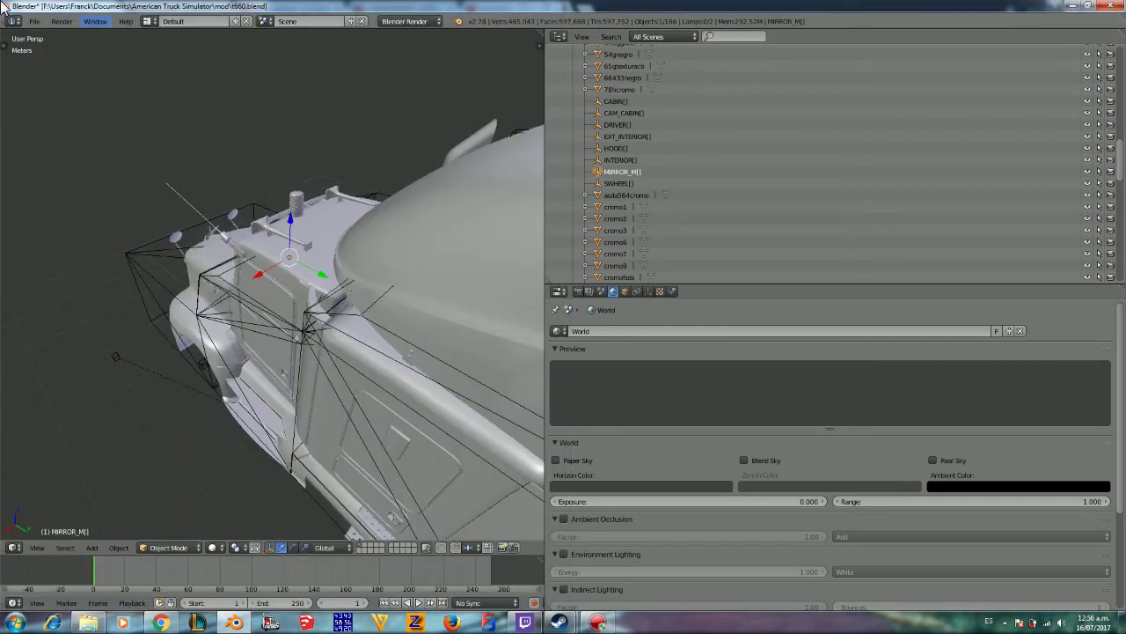
pyautogui.click(32, 21)
pyautogui.click(53, 103)
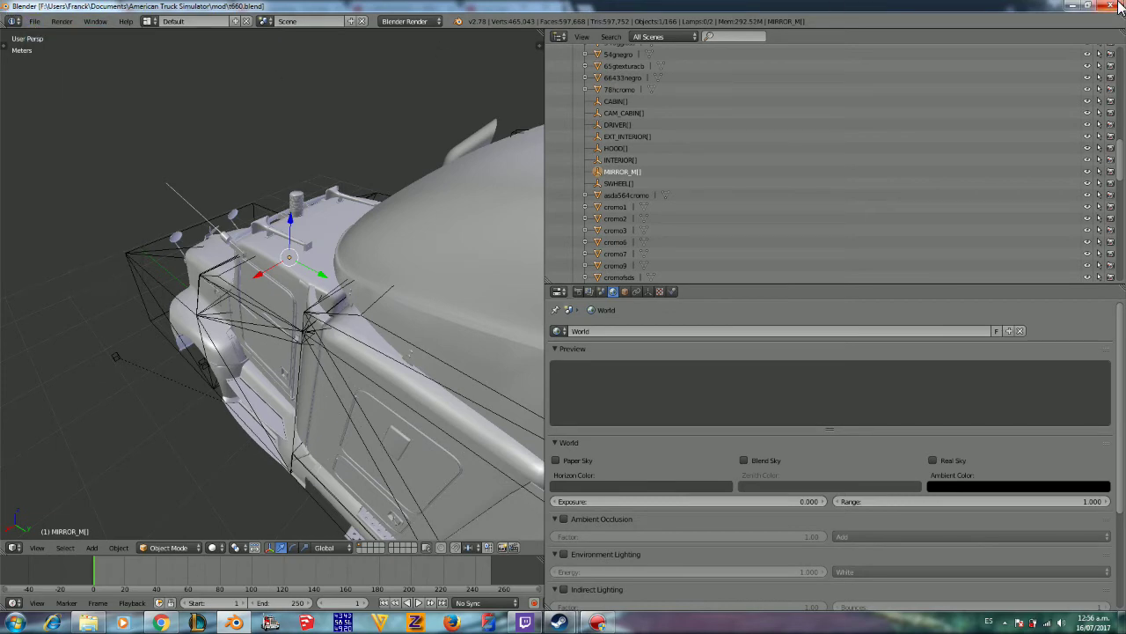
pyautogui.click(1116, 7)
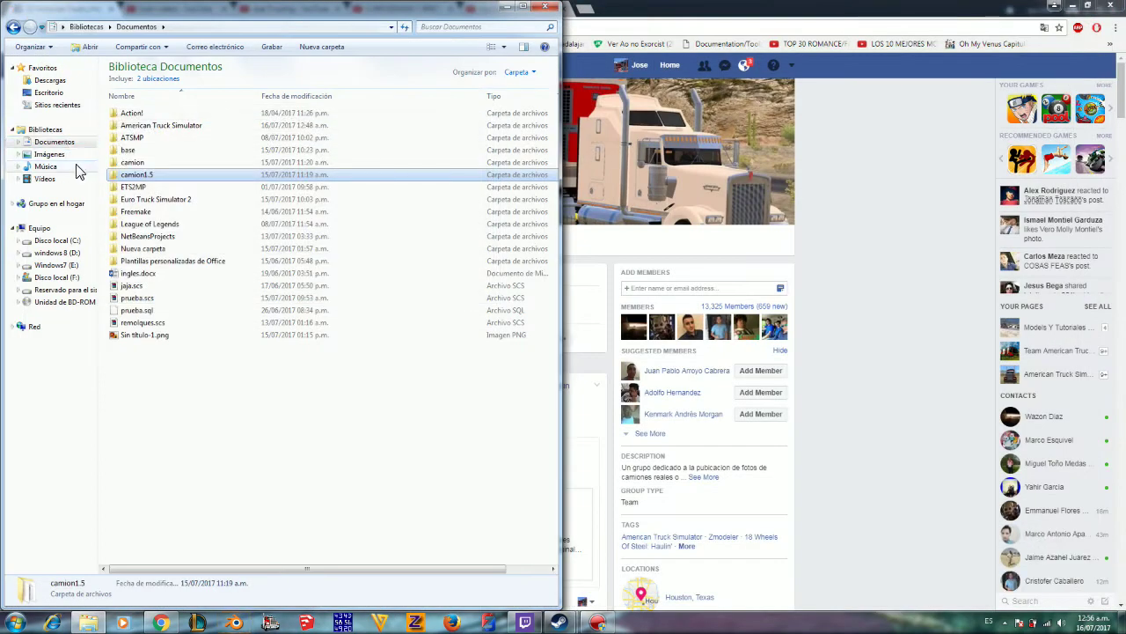
# Step: Check the exported mirror01 files in mod\camion\vehicle\truck\upgrade\mirror\dina
pyautogui.doubleClick(145, 125)
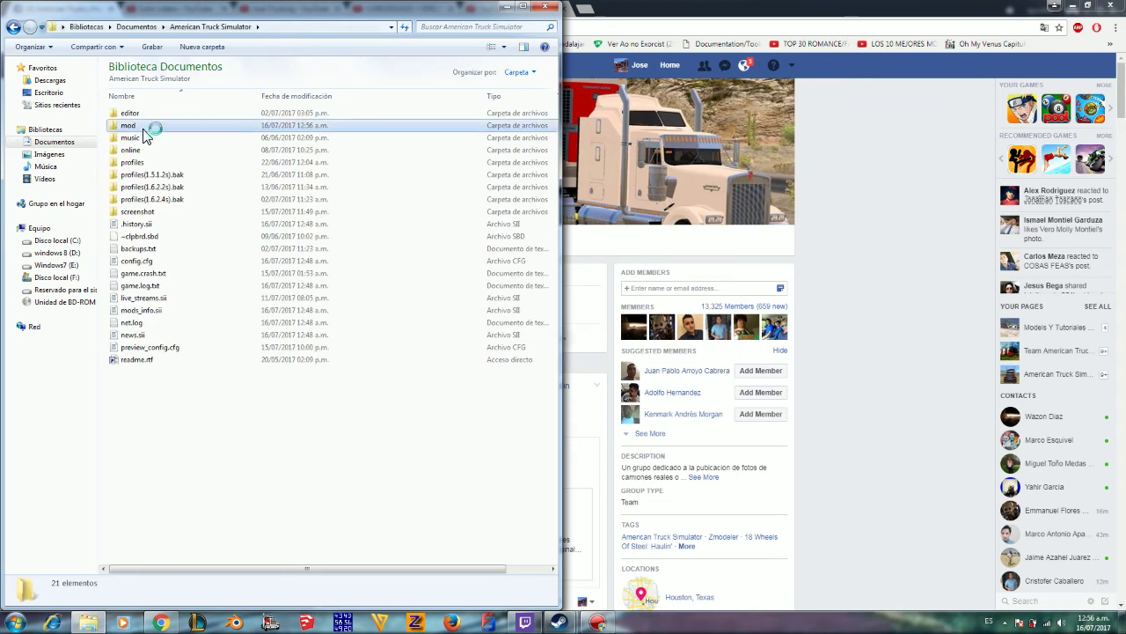
pyautogui.doubleClick(146, 126)
pyautogui.doubleClick(146, 114)
pyautogui.doubleClick(146, 125)
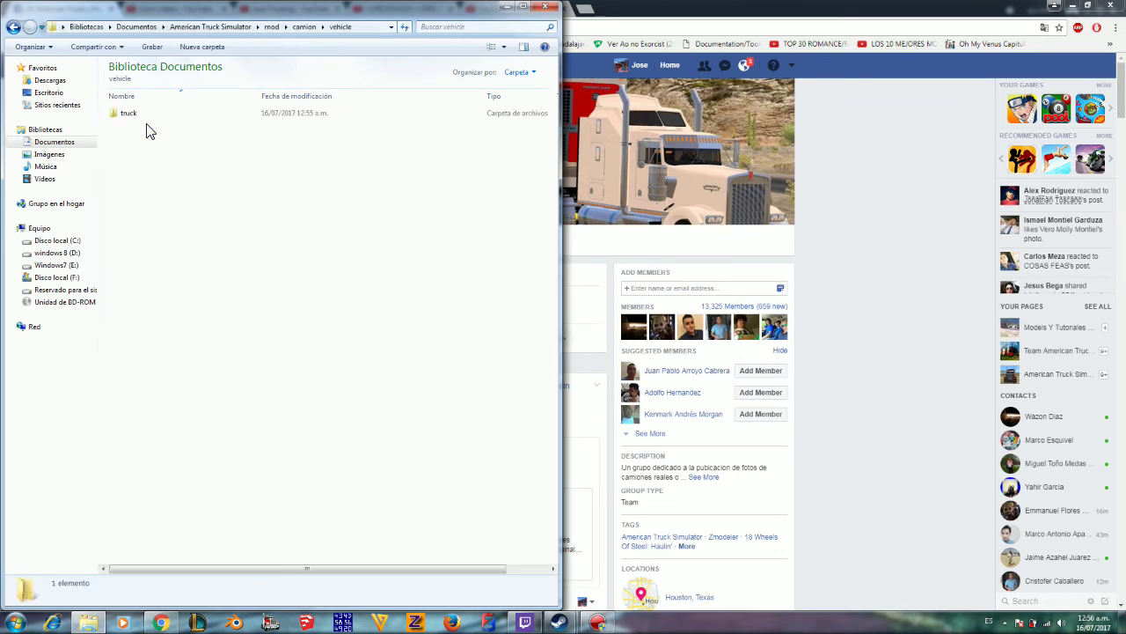
pyautogui.doubleClick(148, 113)
pyautogui.doubleClick(145, 125)
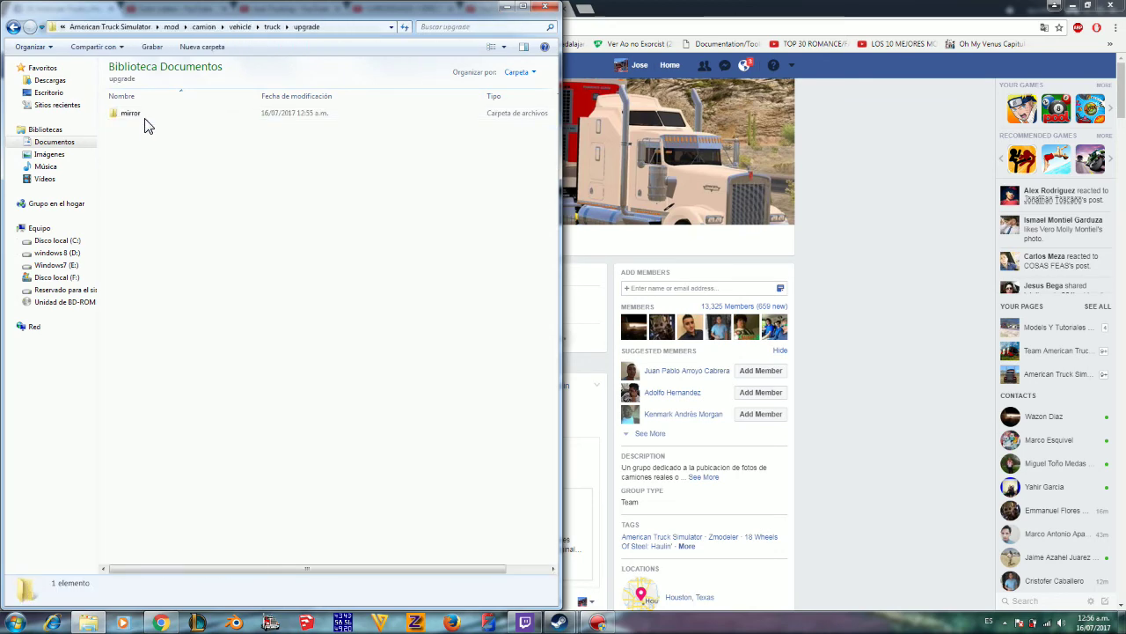
pyautogui.doubleClick(145, 115)
pyautogui.doubleClick(151, 123)
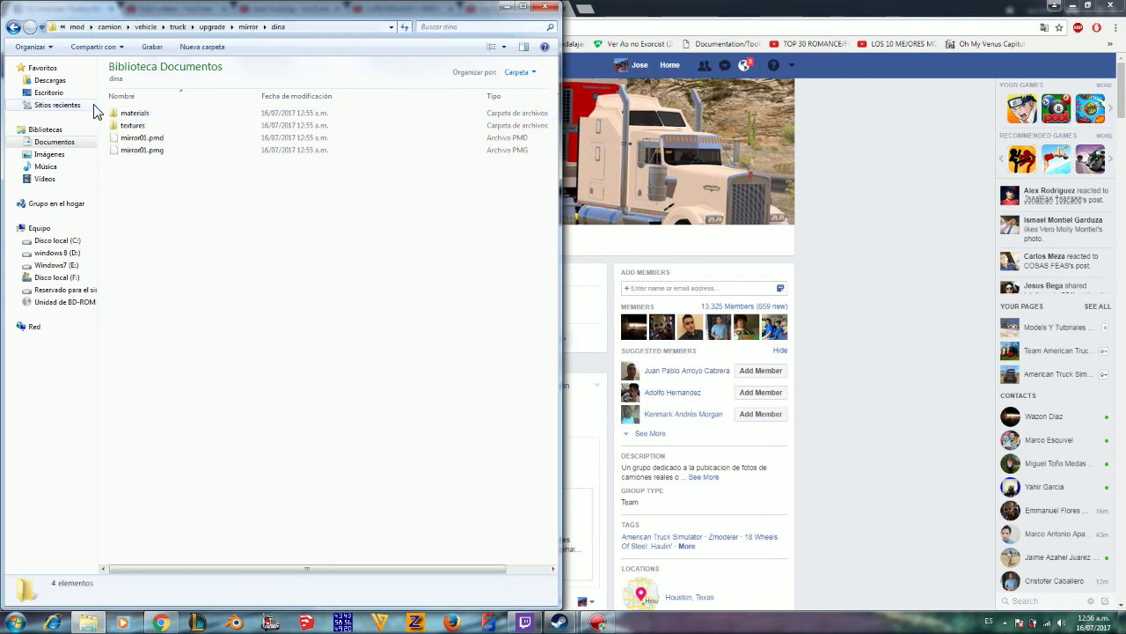
pyautogui.click(14, 28)
pyautogui.click(14, 28)
pyautogui.click(13, 27)
pyautogui.click(13, 27)
pyautogui.click(14, 27)
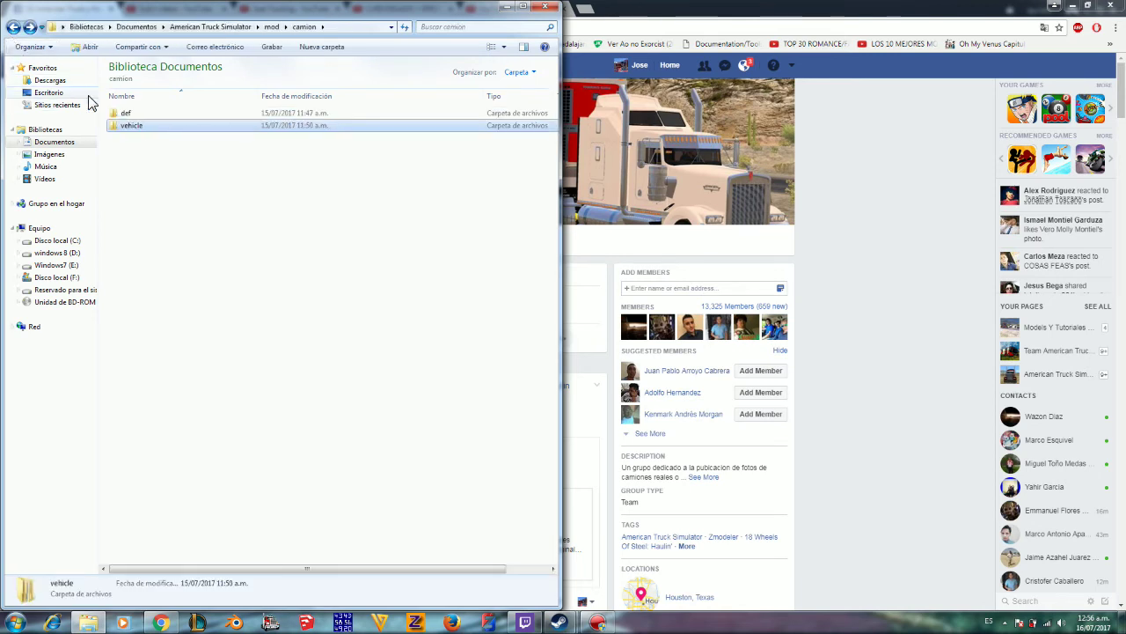
# Step: Open def\vehicle\truck\dina\accessory\mirror\shape01.sii in WordPad
pyautogui.doubleClick(116, 115)
pyautogui.doubleClick(117, 115)
pyautogui.doubleClick(118, 114)
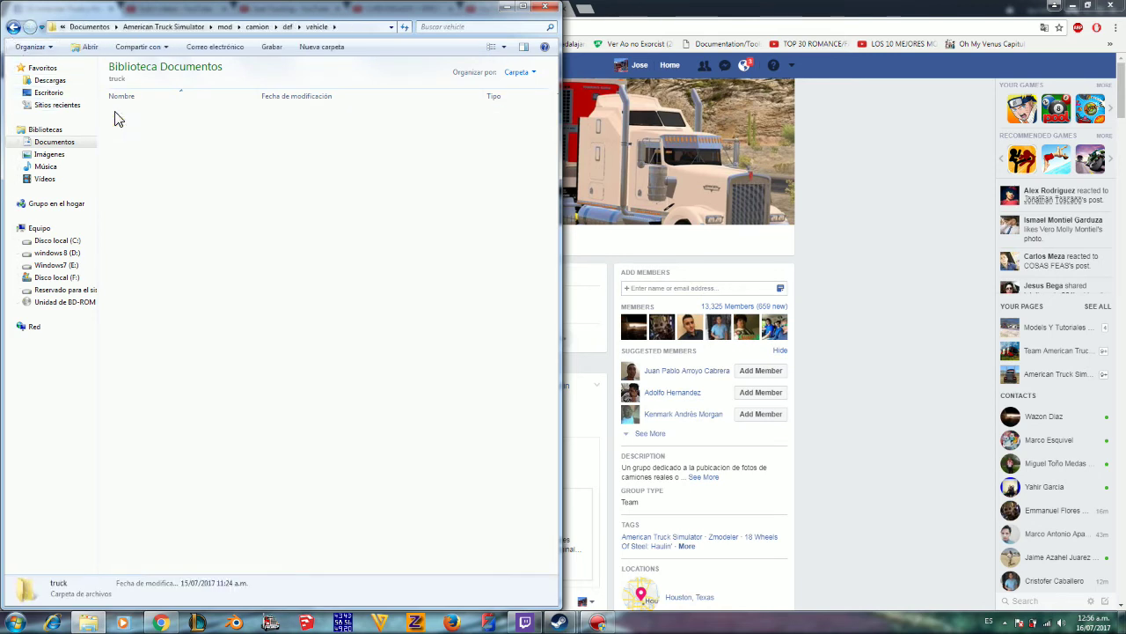
pyautogui.doubleClick(117, 115)
pyautogui.doubleClick(117, 114)
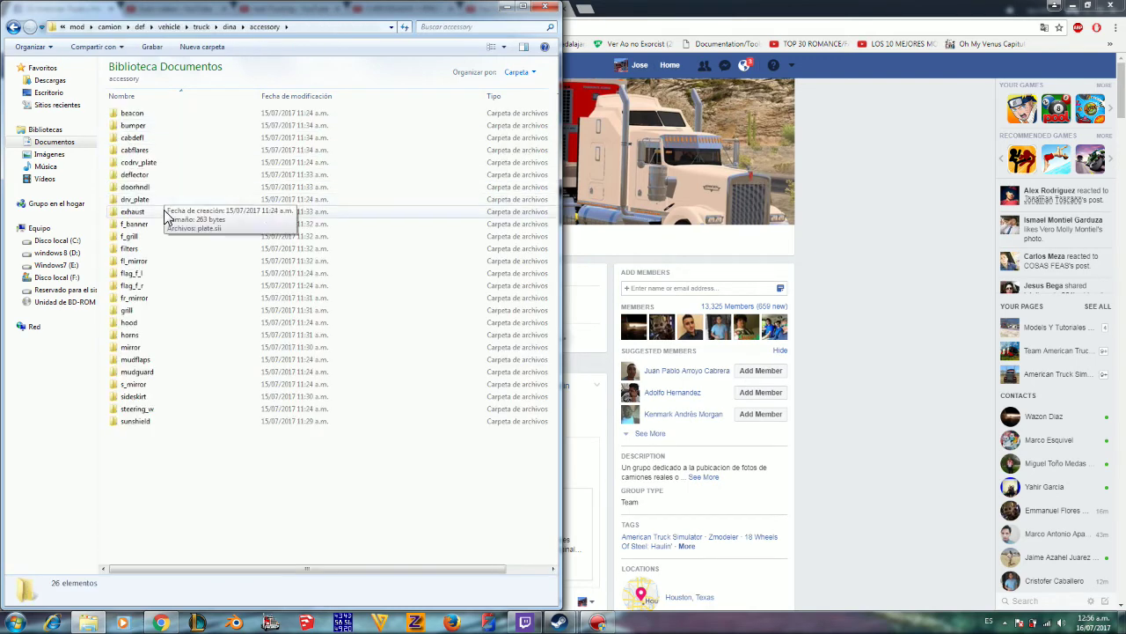
pyautogui.doubleClick(141, 349)
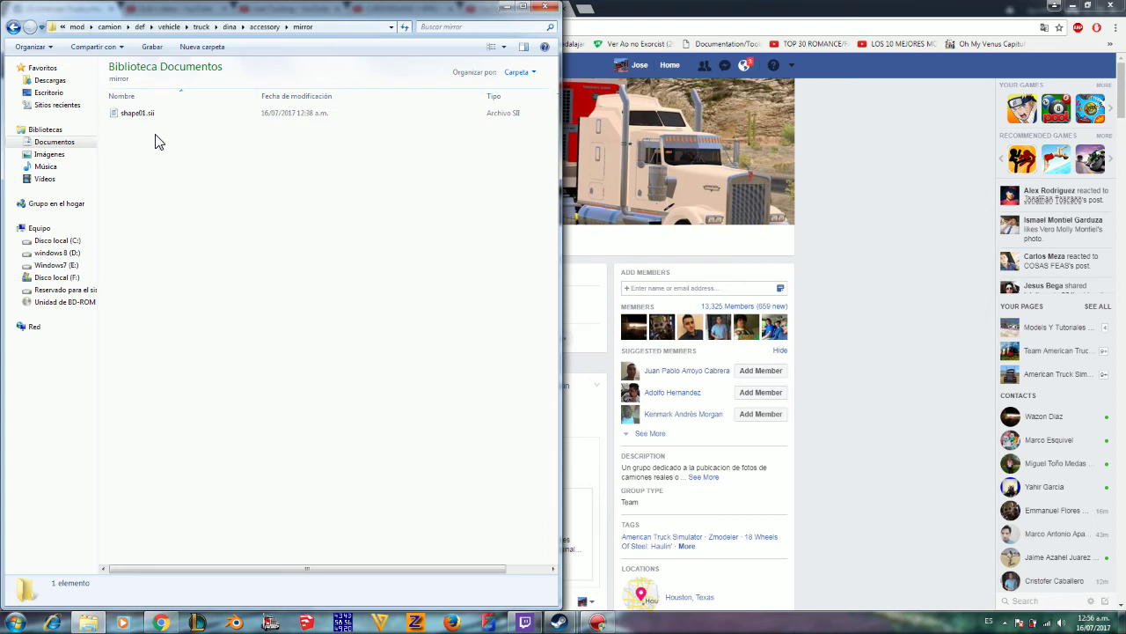
pyautogui.doubleClick(138, 115)
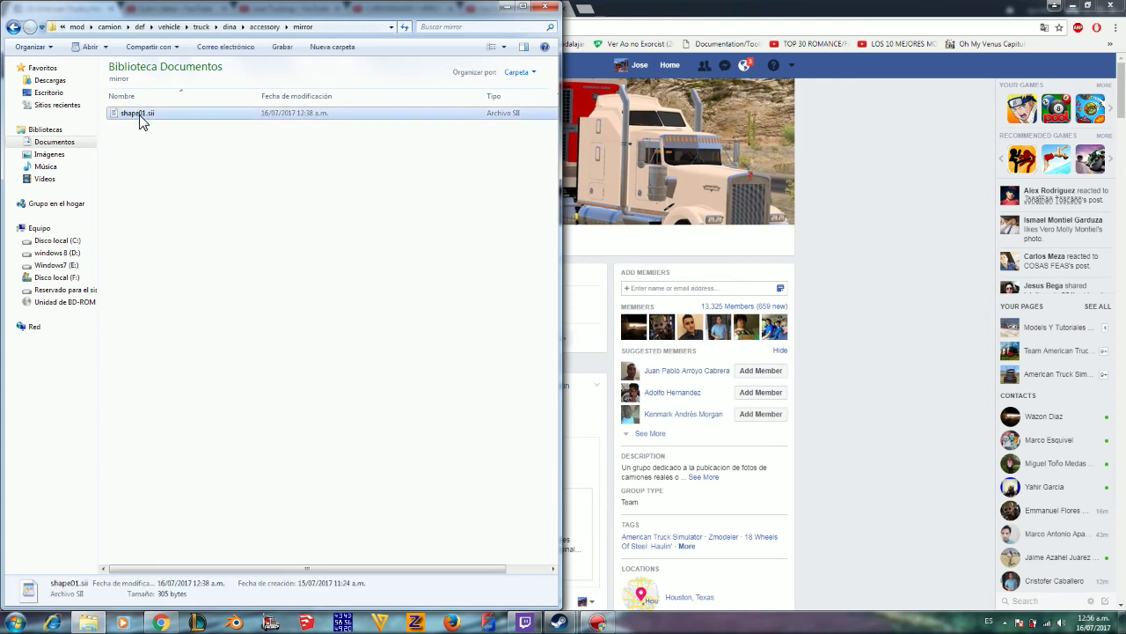
# Step: Verify shape01.sii's exterior path uses dina/mirror01.pmd and inspect the peterbilt_389 interior path
pyautogui.moveTo(689, 223); pyautogui.dragTo(649, 216)
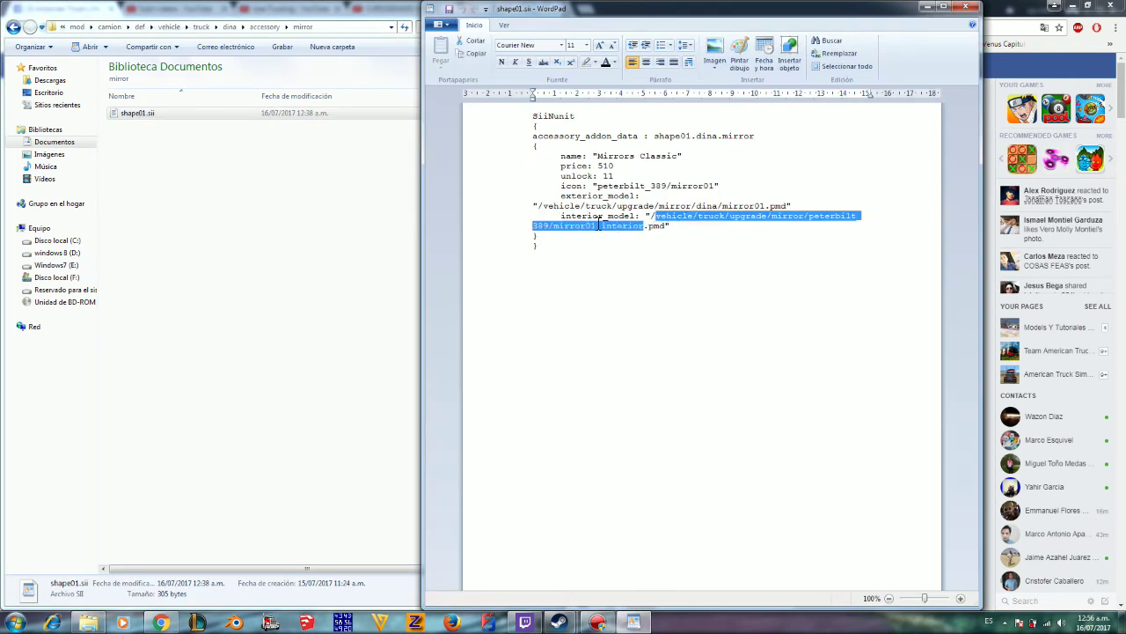
pyautogui.click(689, 241)
pyautogui.doubleClick(644, 227)
pyautogui.click(682, 255)
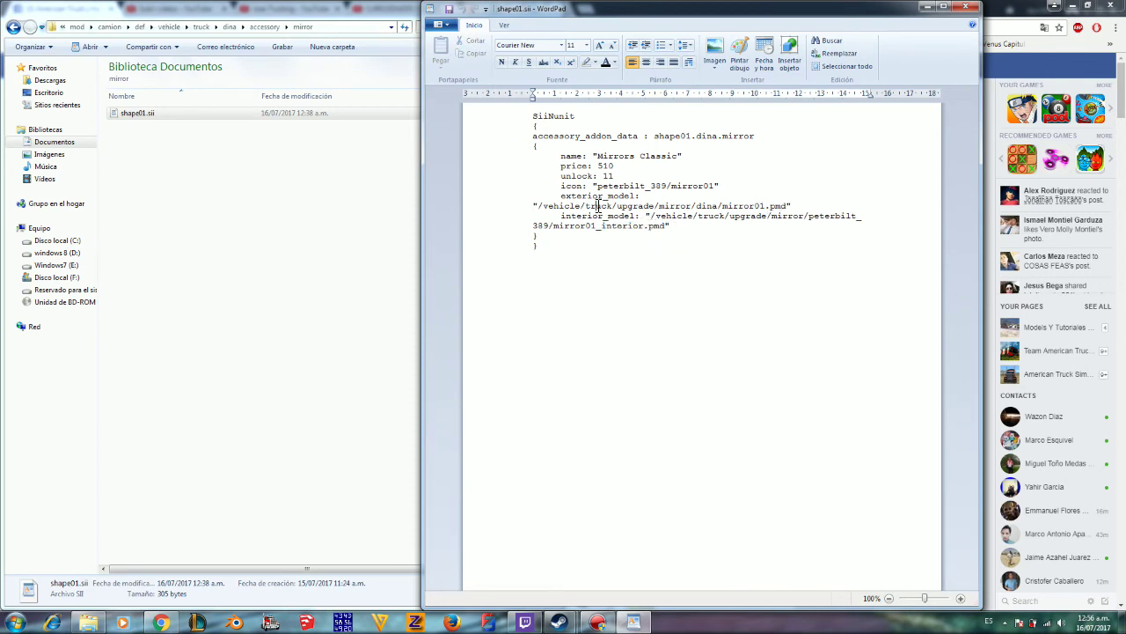
pyautogui.moveTo(701, 209); pyautogui.dragTo(712, 215)
pyautogui.moveTo(810, 219); pyautogui.dragTo(544, 229)
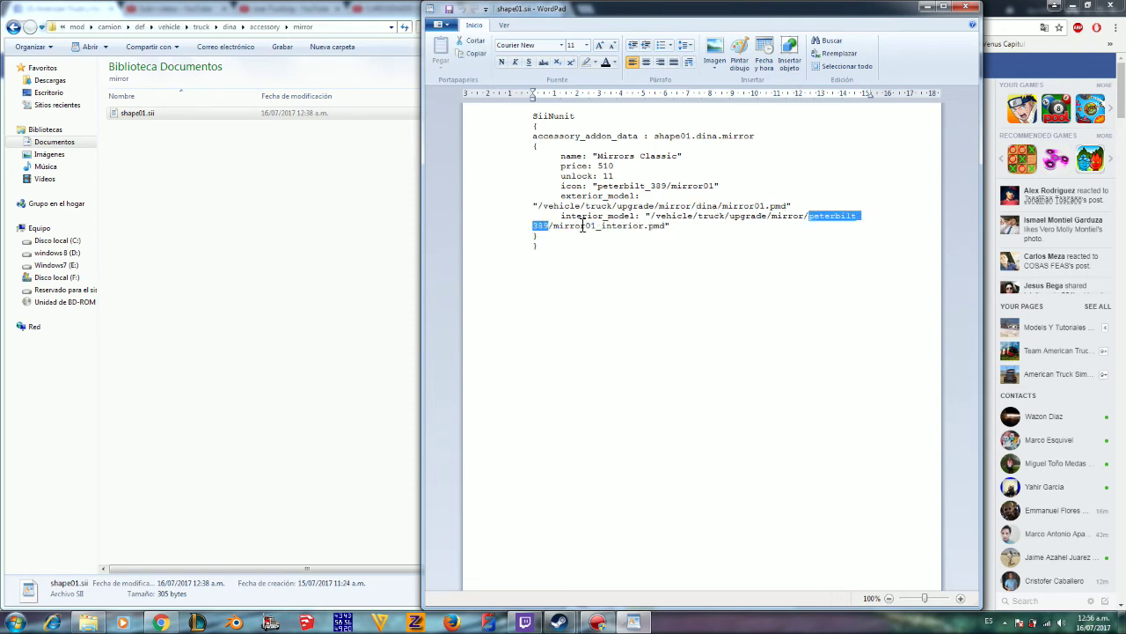
pyautogui.click(696, 209)
pyautogui.moveTo(700, 211); pyautogui.dragTo(715, 207)
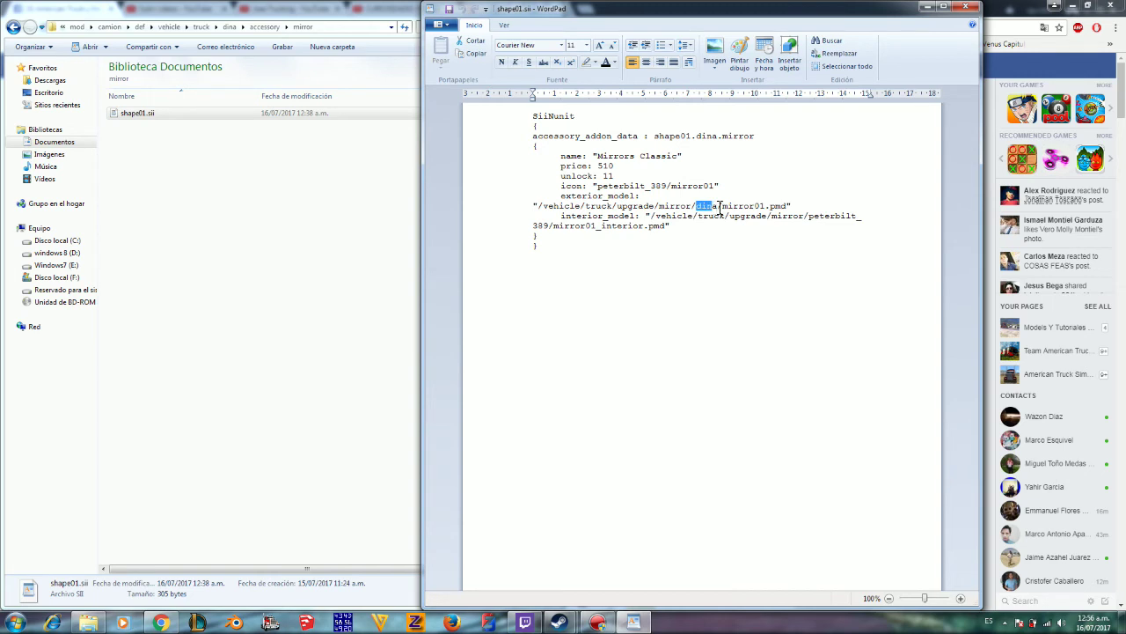
pyautogui.click(806, 207)
# Step: Close WordPad and step Explorer back to the mod folder
pyautogui.click(969, 9)
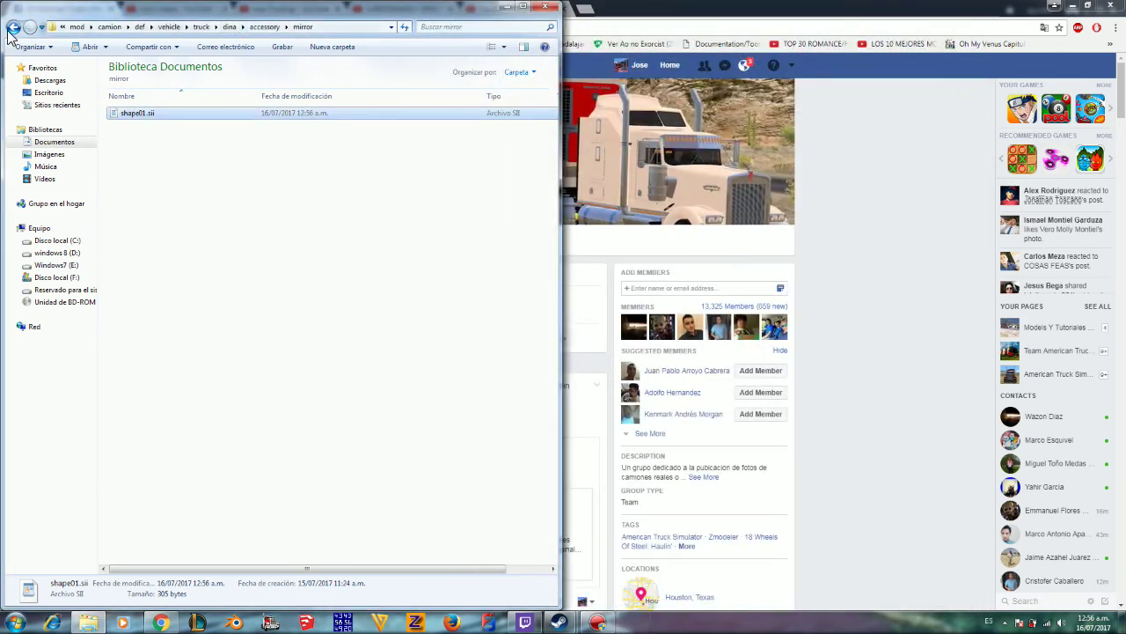
pyautogui.click(13, 27)
pyautogui.click(12, 27)
pyautogui.click(12, 28)
pyautogui.click(12, 28)
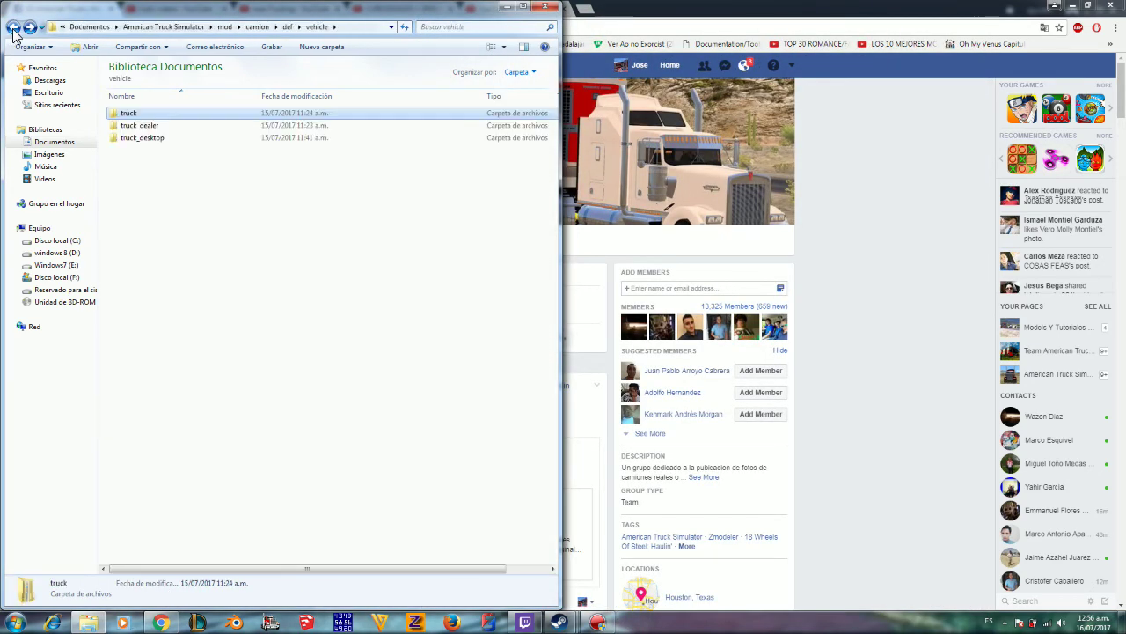
pyautogui.click(12, 27)
pyautogui.click(13, 28)
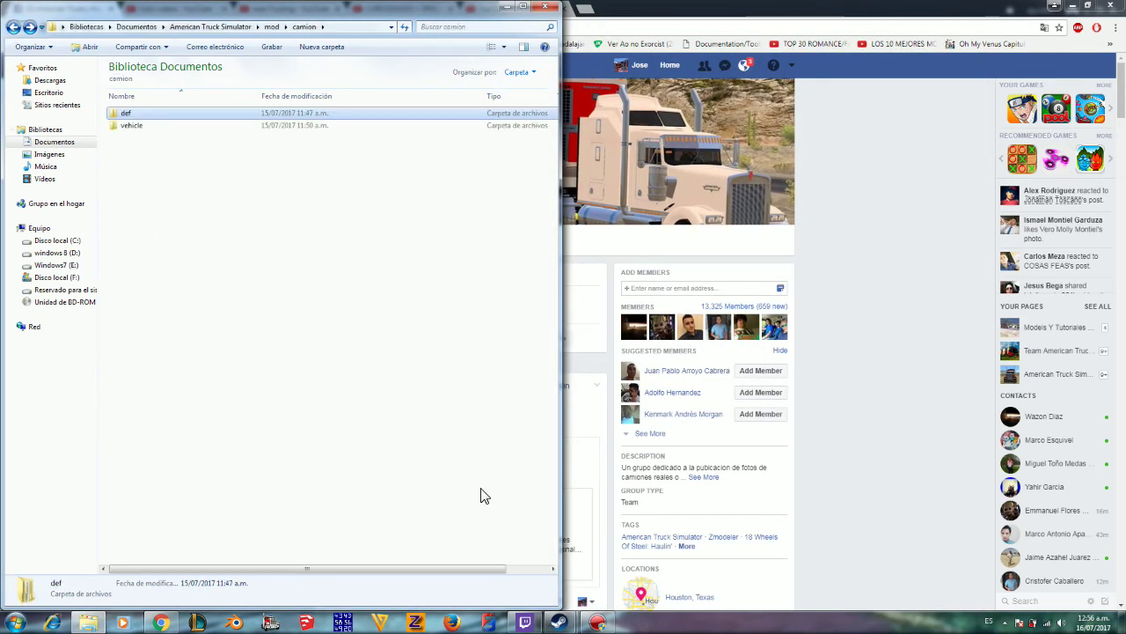
pyautogui.click(13, 27)
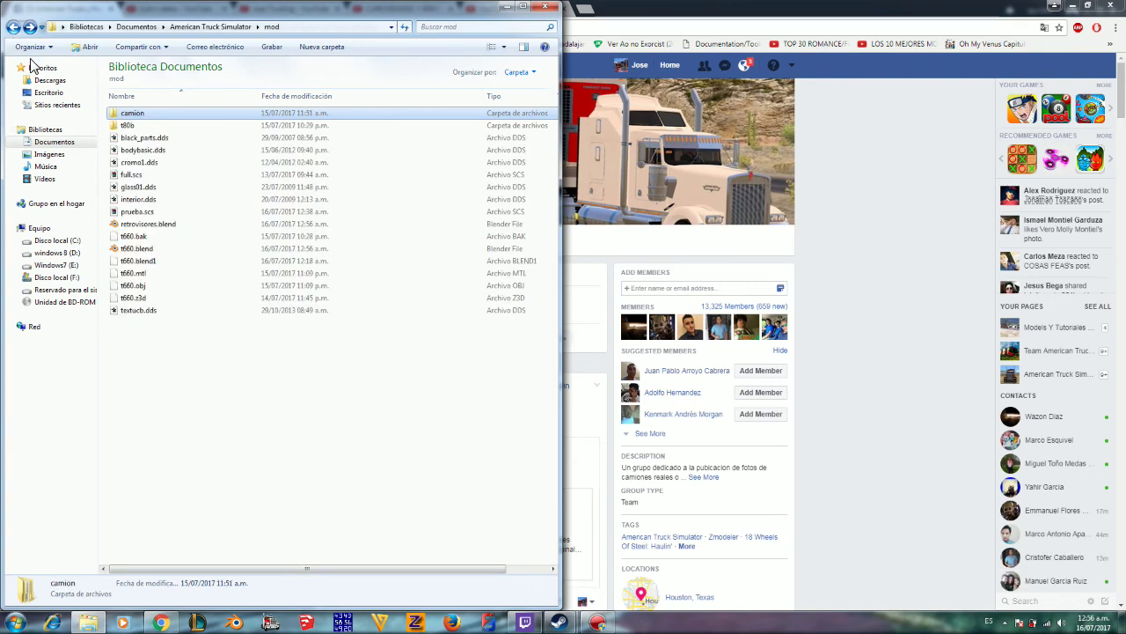
pyautogui.click(141, 212)
# Step: Add the def and vehicle folders to prueba.scs uncompressed (No comprimir), then launch the game
pyautogui.doubleClick(141, 213)
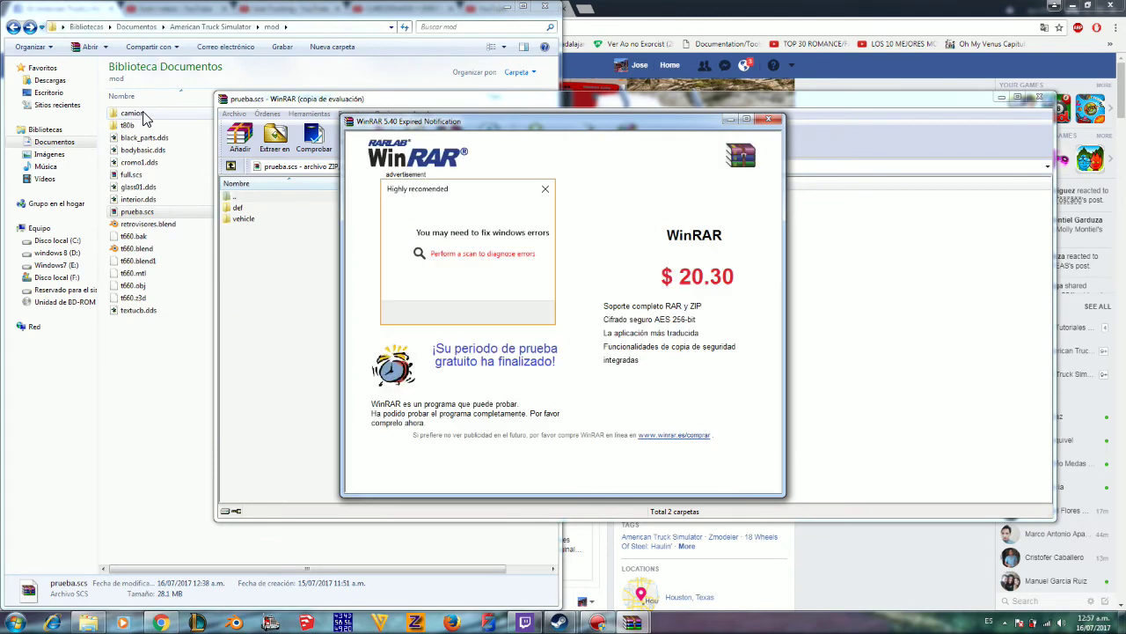
pyautogui.doubleClick(141, 119)
pyautogui.click(767, 121)
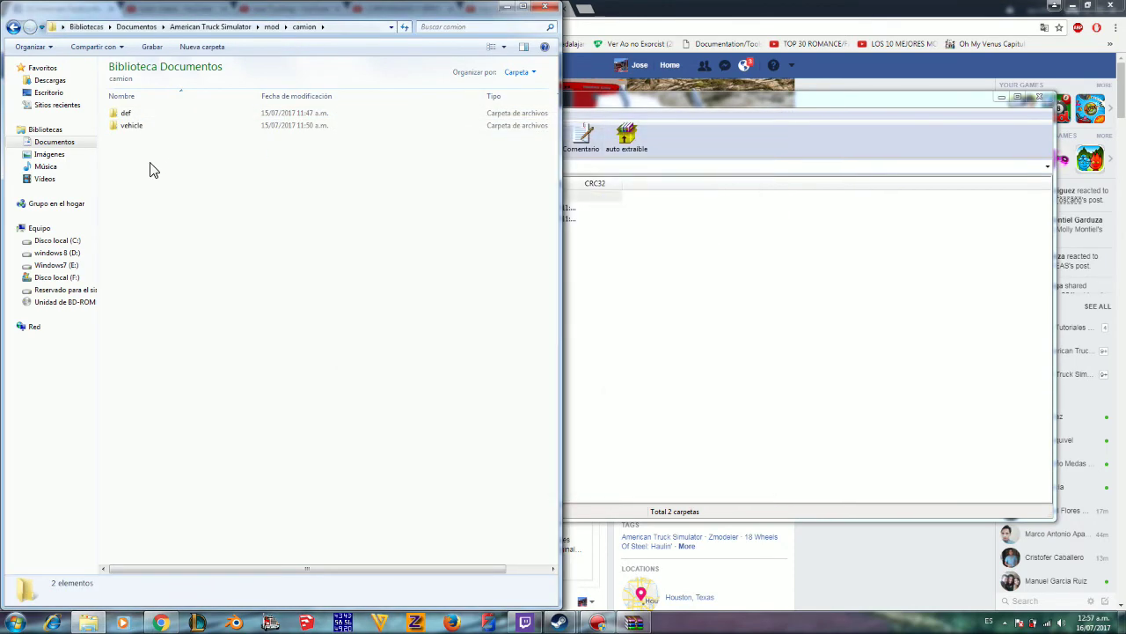
pyautogui.moveTo(150, 168)
pyautogui.mouseDown()
pyautogui.moveTo(138, 124)
pyautogui.moveTo(657, 290)
pyautogui.mouseUp()
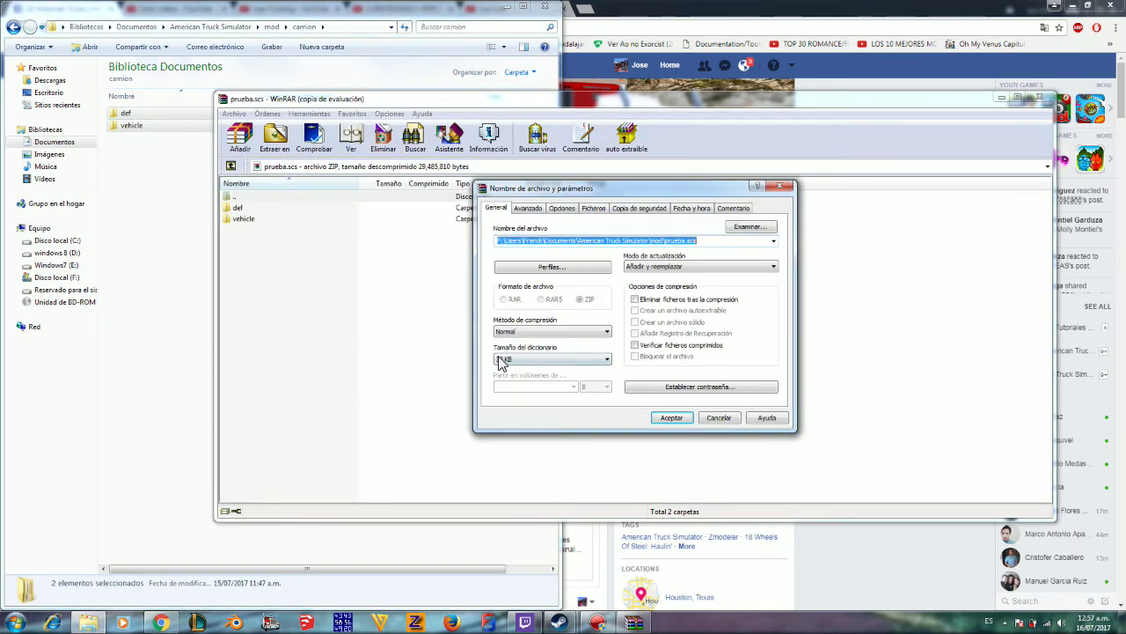
pyautogui.click(552, 331)
pyautogui.click(519, 340)
pyautogui.click(672, 416)
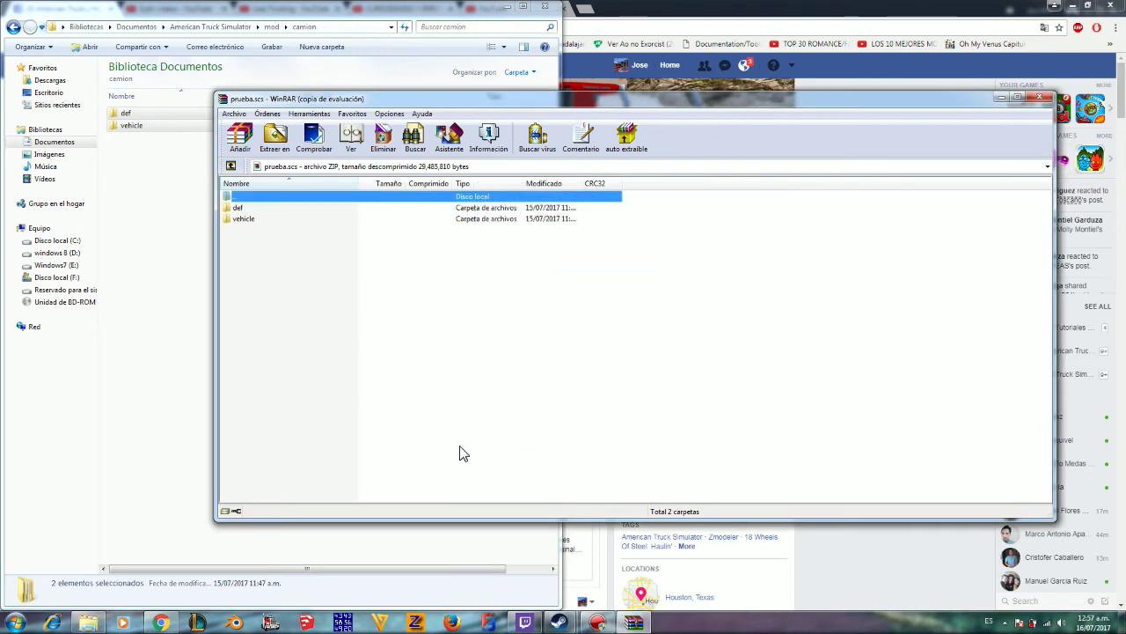
pyautogui.click(301, 623)
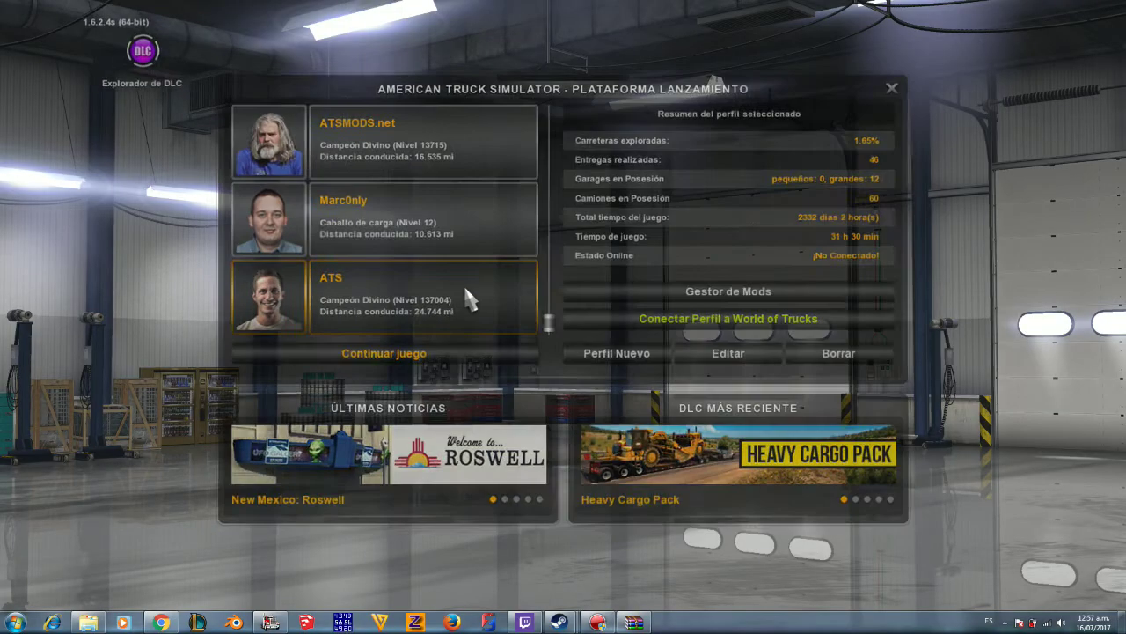
# Step: Load the profile into the garage and open Explorador de camiones from Acerca de
pyautogui.doubleClick(465, 290)
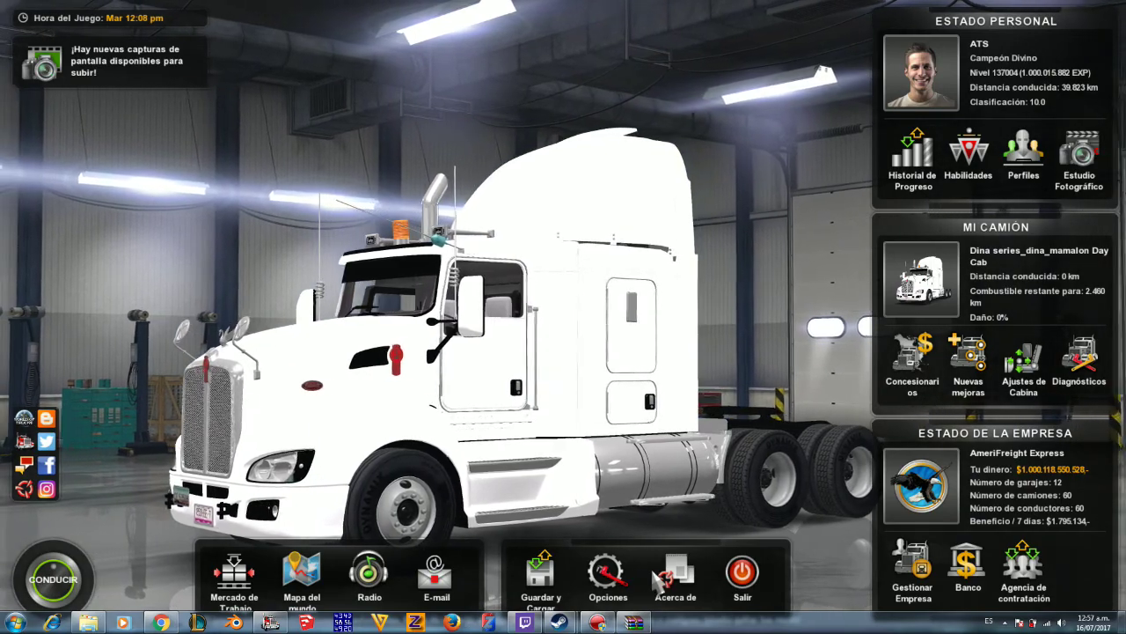
pyautogui.click(675, 572)
pyautogui.click(484, 314)
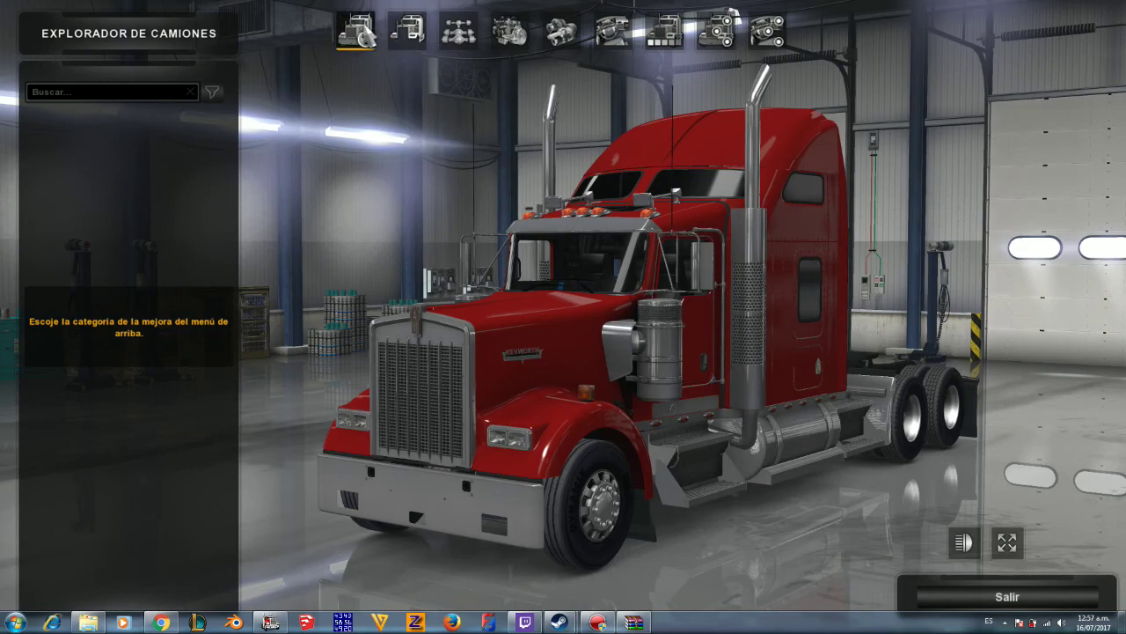
# Step: Choose the dina truck design, preview paint colours, and exit to the garage
pyautogui.click(357, 31)
pyautogui.click(200, 157)
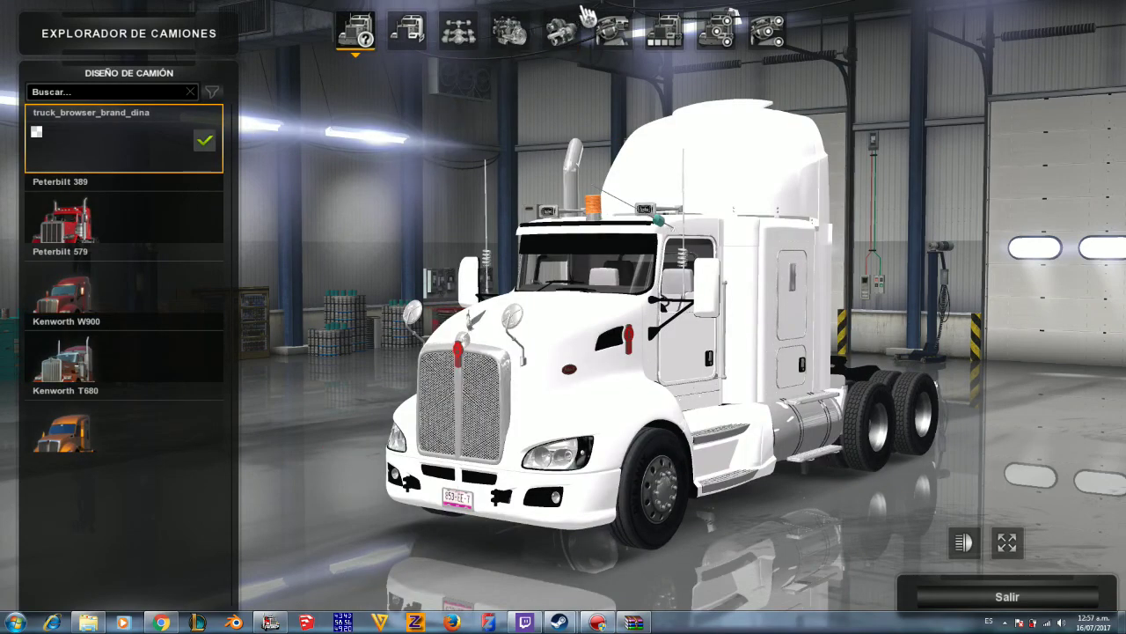
pyautogui.click(678, 33)
pyautogui.moveTo(825, 274); pyautogui.dragTo(601, 288)
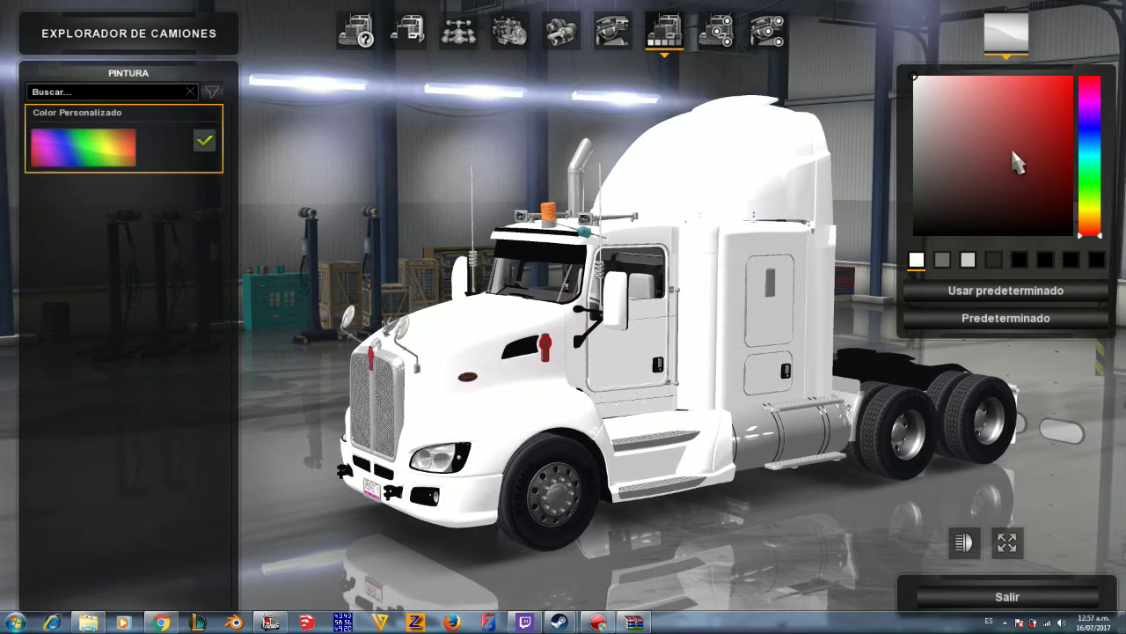
pyautogui.moveTo(1016, 161)
pyautogui.mouseDown()
pyautogui.moveTo(1039, 118)
pyautogui.moveTo(1051, 233)
pyautogui.moveTo(907, 81)
pyautogui.mouseUp()
pyautogui.click(963, 588)
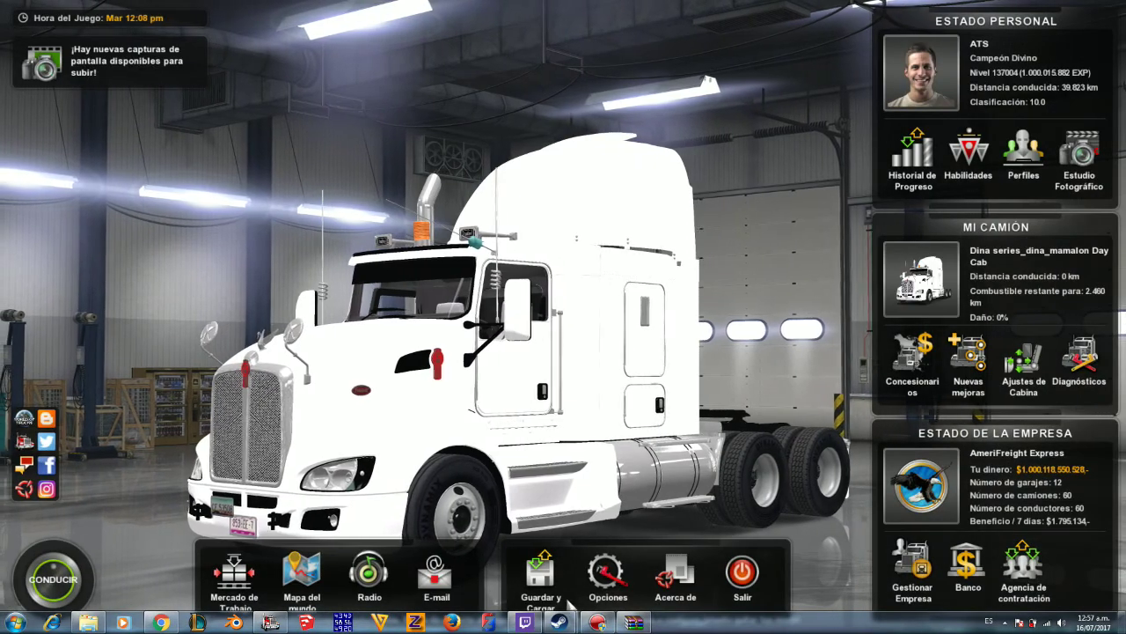
pyautogui.hotkey('alt', 'Tab')
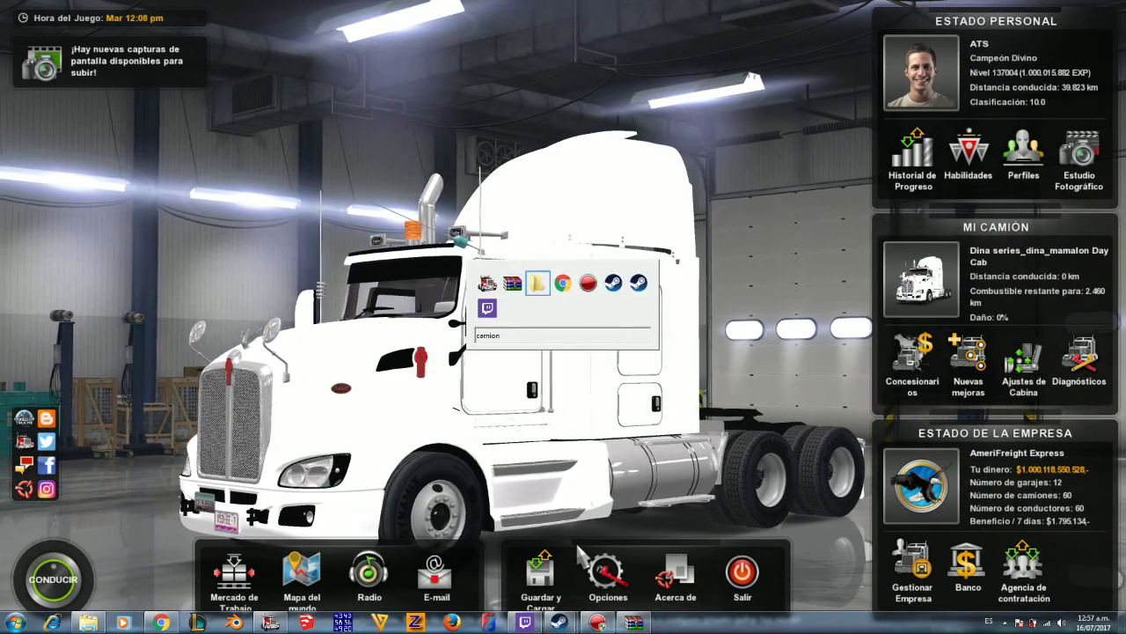
pyautogui.hotkey('shift', 'Tab')
pyautogui.hotkey('shift', 'Tab')
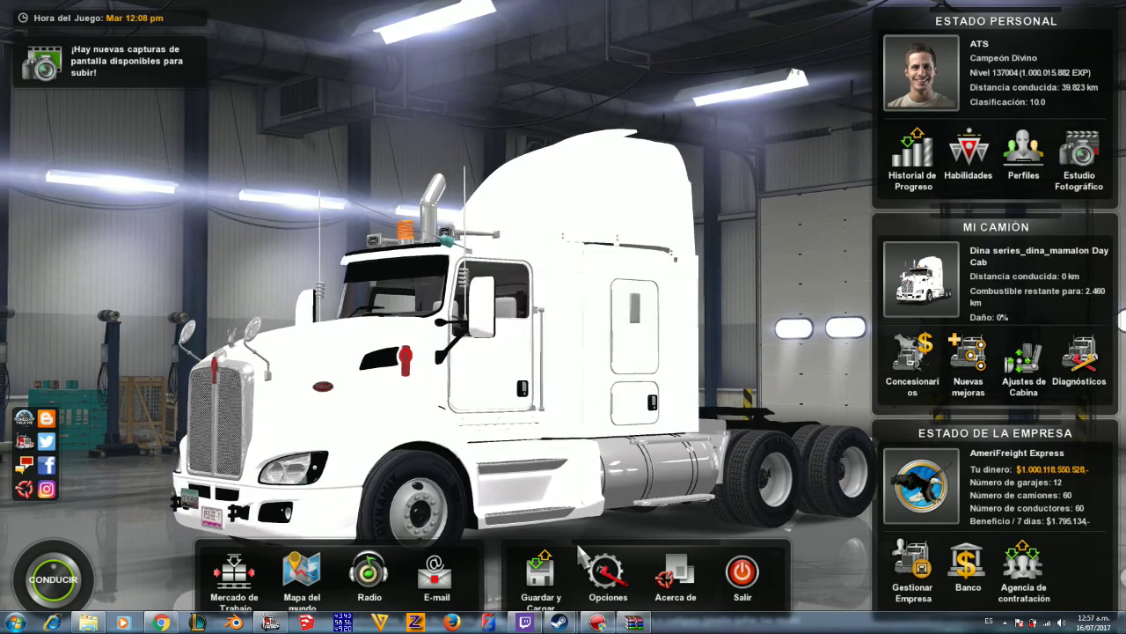